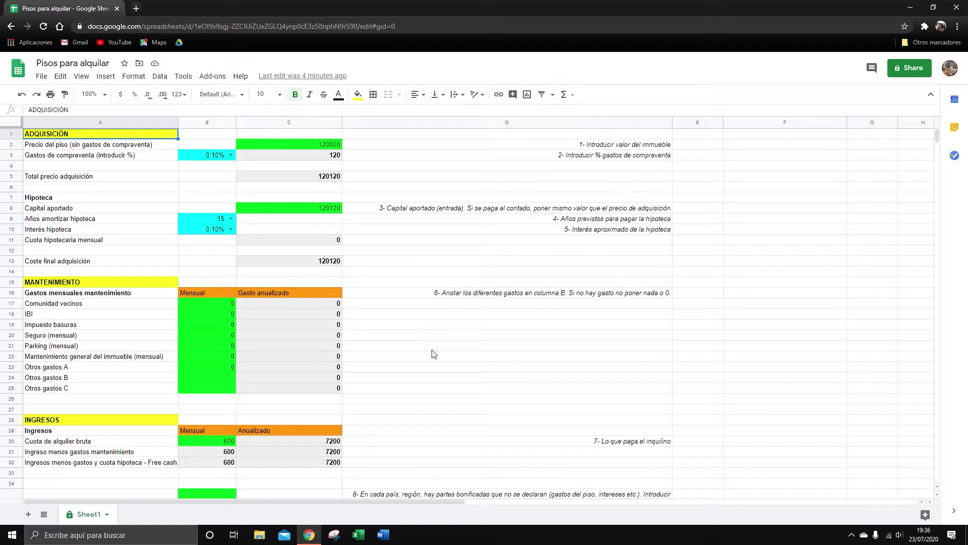
Examine the numbered instructions in column D and the sheet's overall layout down to the Rentabilidad section
key(Down)
key(Right)
key(Right)
key(Right)
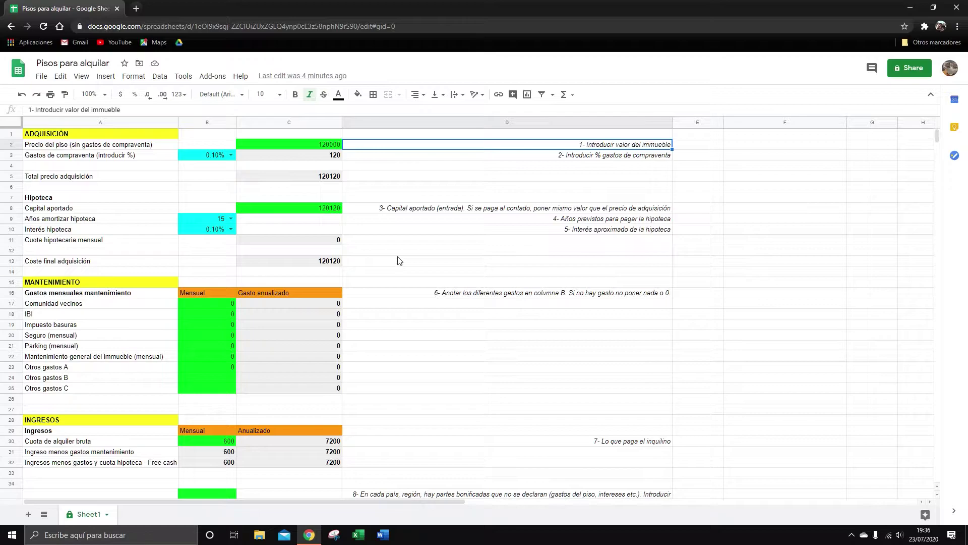
scroll(398, 262, down, 2)
scroll(398, 263, down, 5)
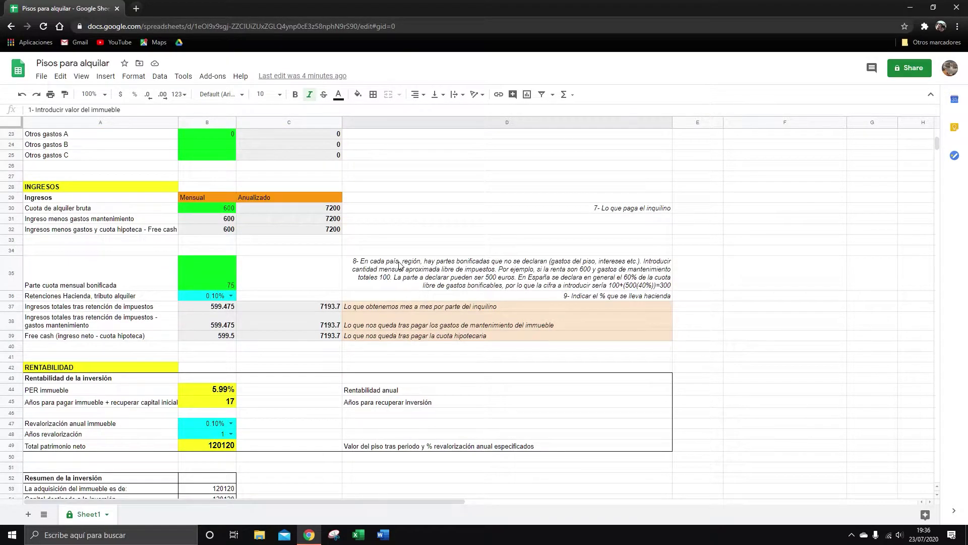
scroll(398, 263, up, 7)
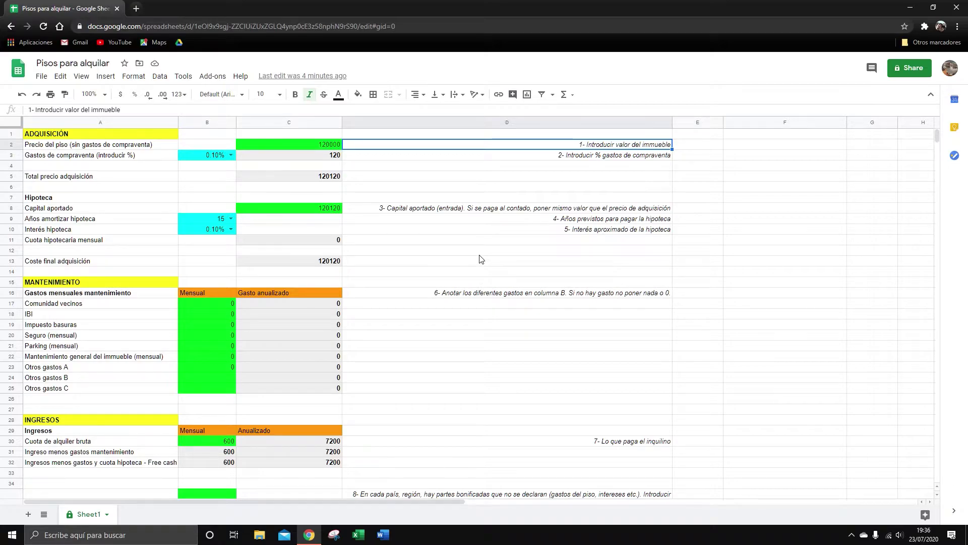
Examine the Adquisición cells for the property price, purchase-cost percentage and amount, and total acquisition price, including their formulas
key(Left)
key(Left)
key(Left)
key(Right)
key(Right)
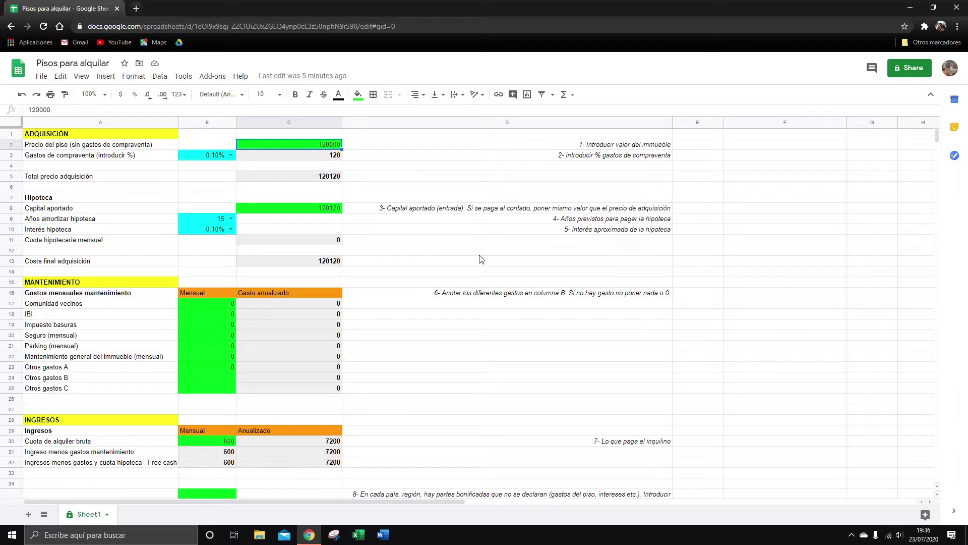
key(Down)
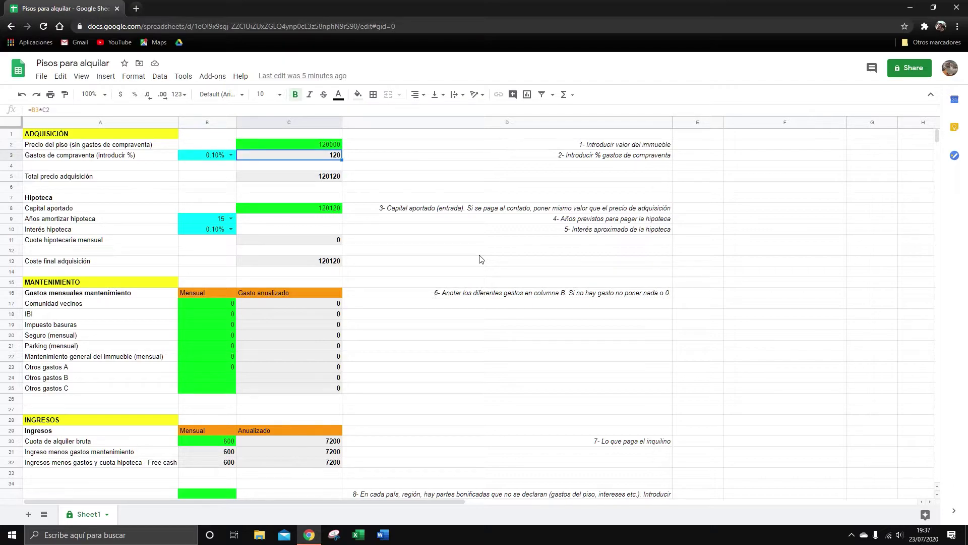
key(Left)
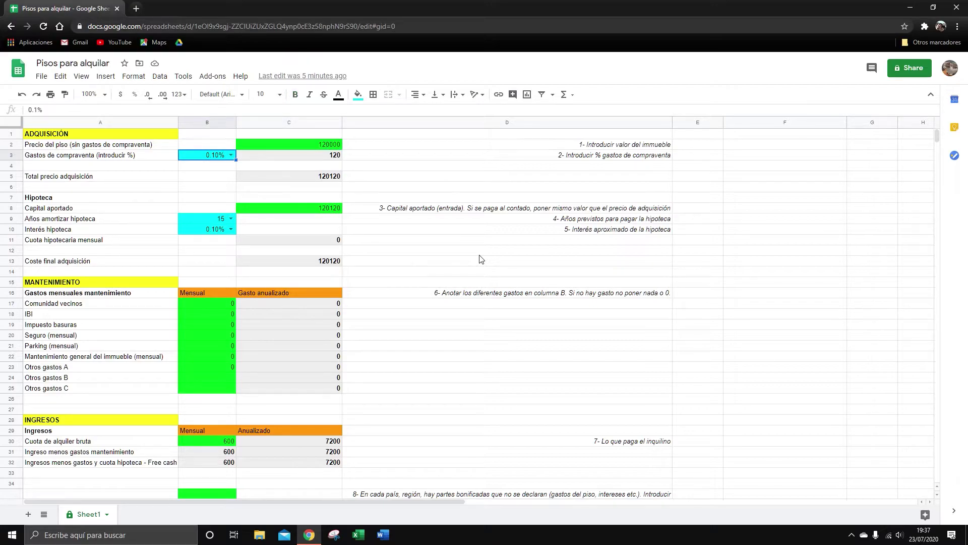
key(Right)
key(Up)
key(Down)
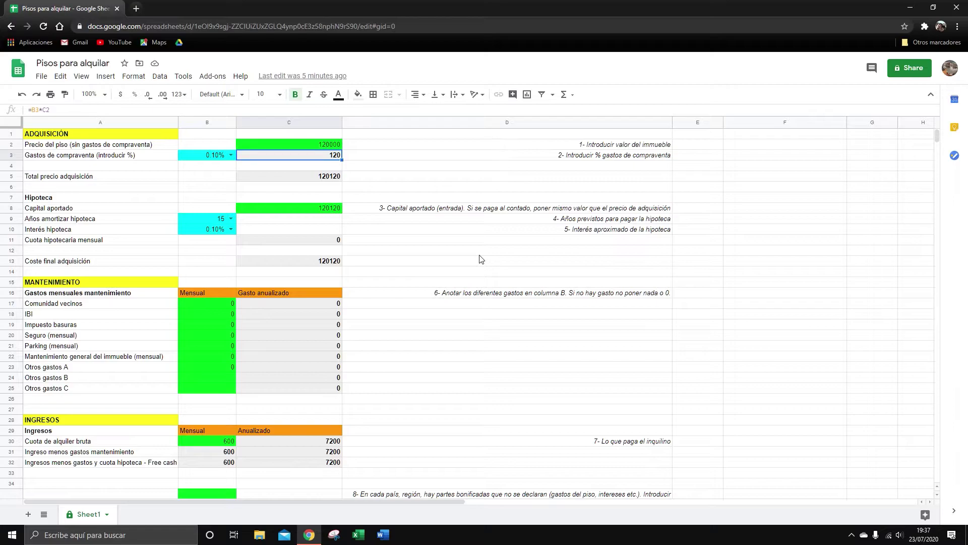
key(Down)
key(Down)
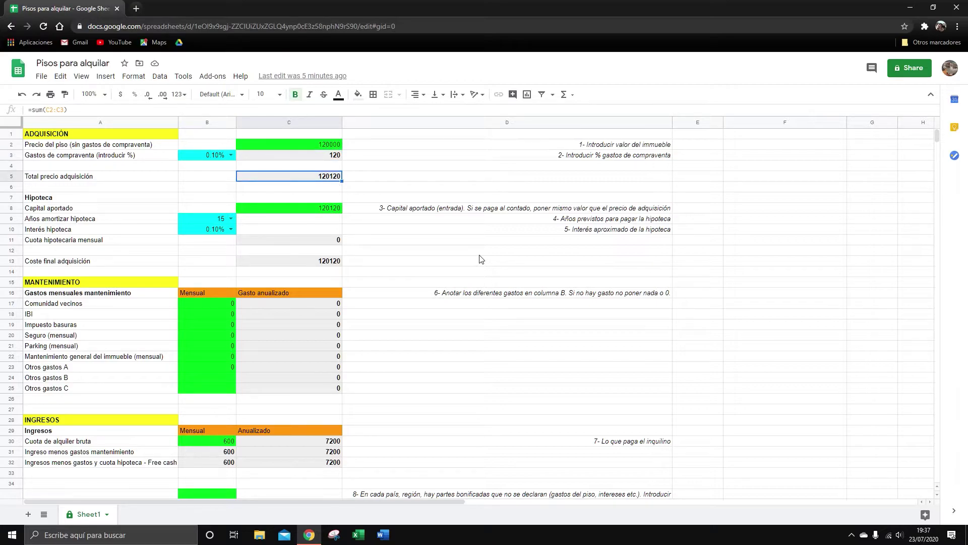
Examine the Hipoteca cells from Capital aportado in C8 to the monthly mortgage payment formula in C11
key(Down)
key(Down)
key(Down)
key(Left)
key(Right)
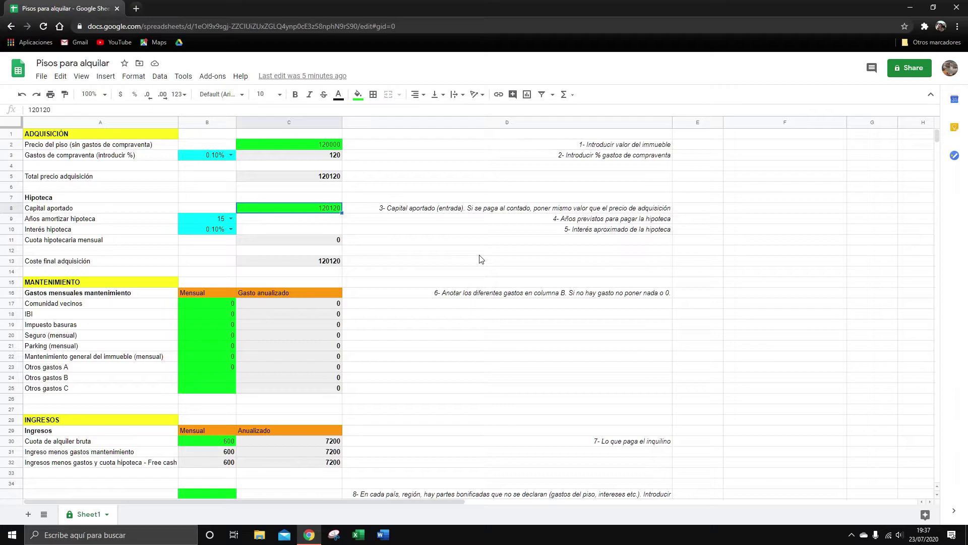
key(Down)
key(Down)
key(Down)
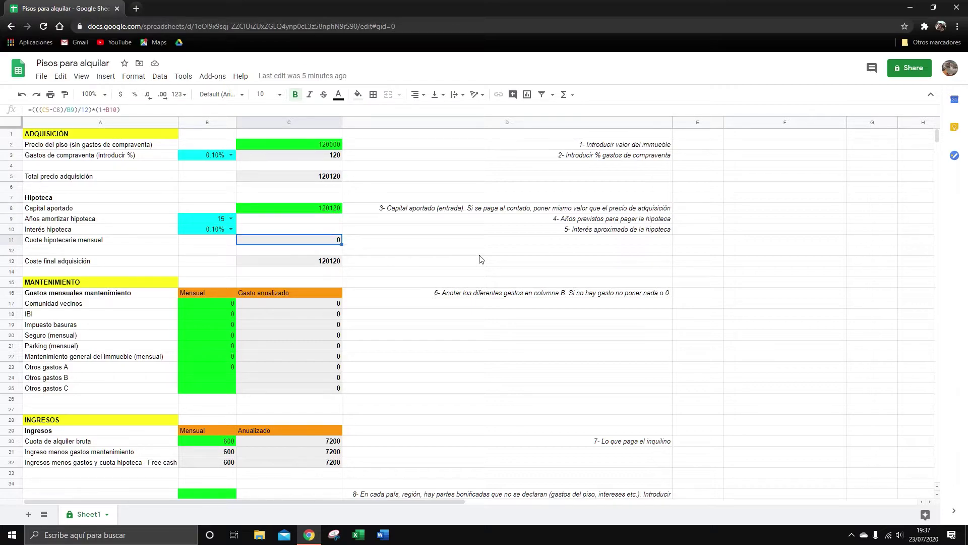
Go through the monthly expense entries of the Mantenimiento section, from Comunidad vecinos to Otros gastos C
key(Left)
key(Left)
key(Down)
key(Down)
key(Down)
key(Down)
key(Down)
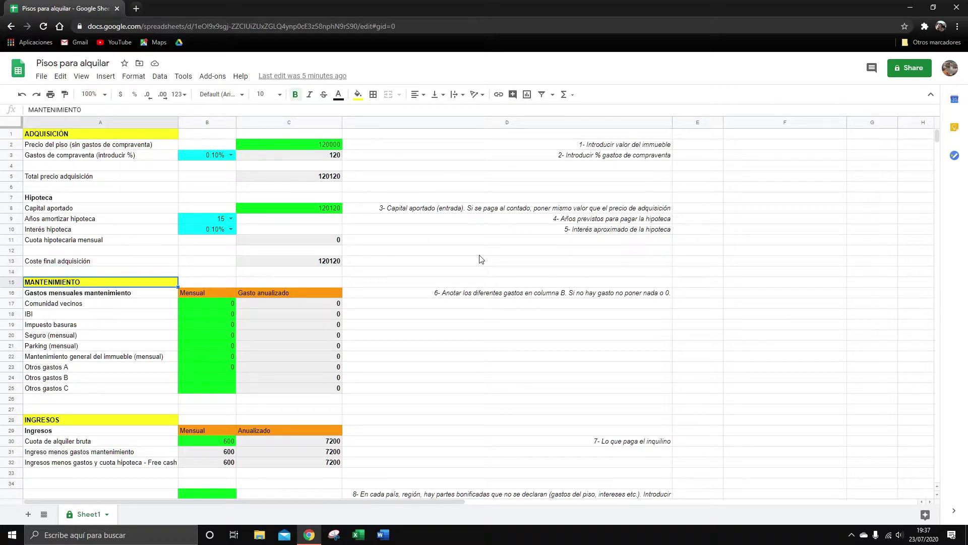
key(Right)
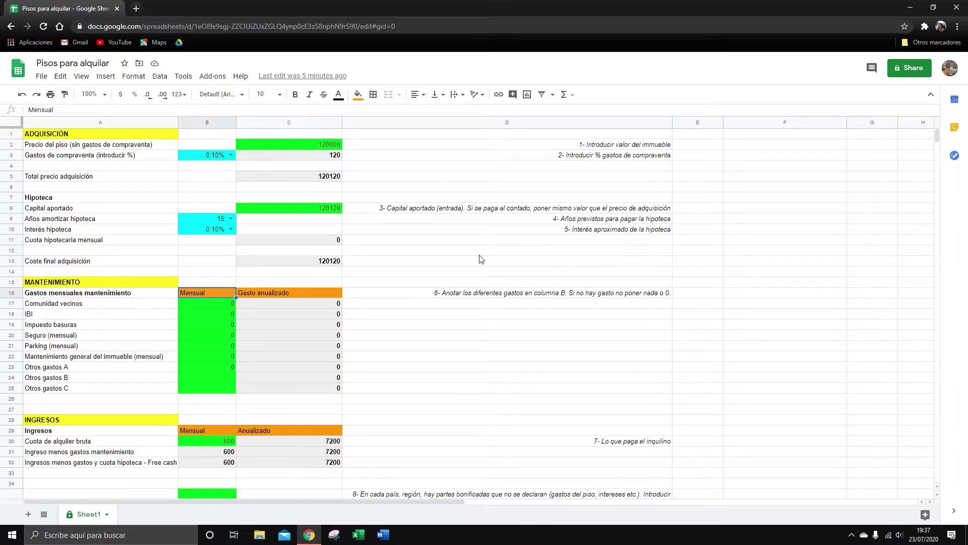
key(Down)
key(Down)
key(Down)
key(Down)
key(Down)
key(Down)
key(Down)
key(Down)
key(Down)
Examine the monthly gross rent in the Ingresos section and the formulas for income after maintenance and mortgage
key(Down)
key(Down)
key(Down)
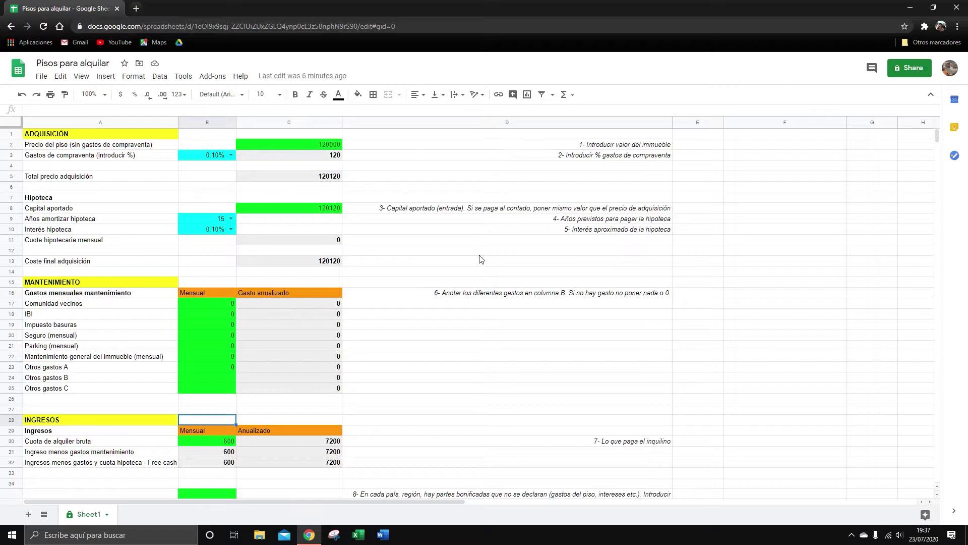
key(Down)
key(Down)
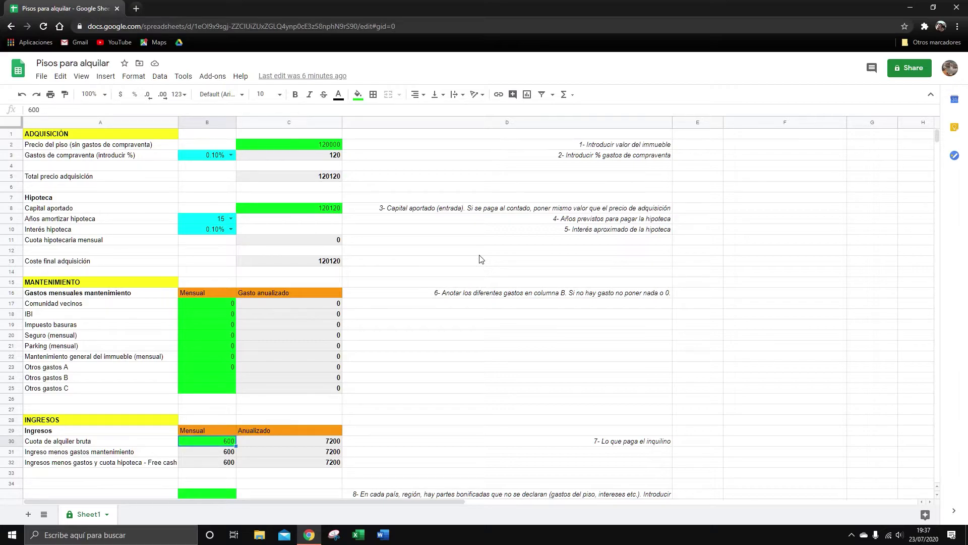
key(Down)
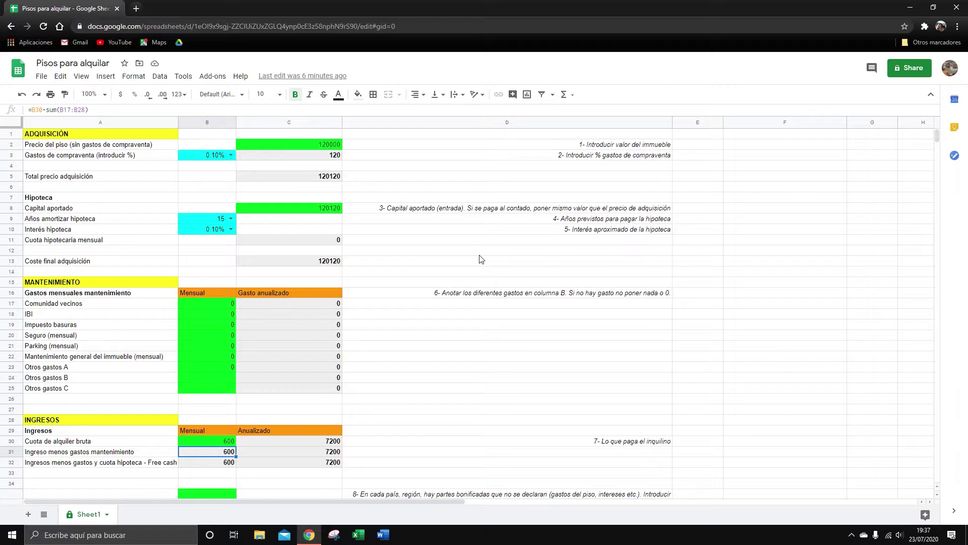
key(Down)
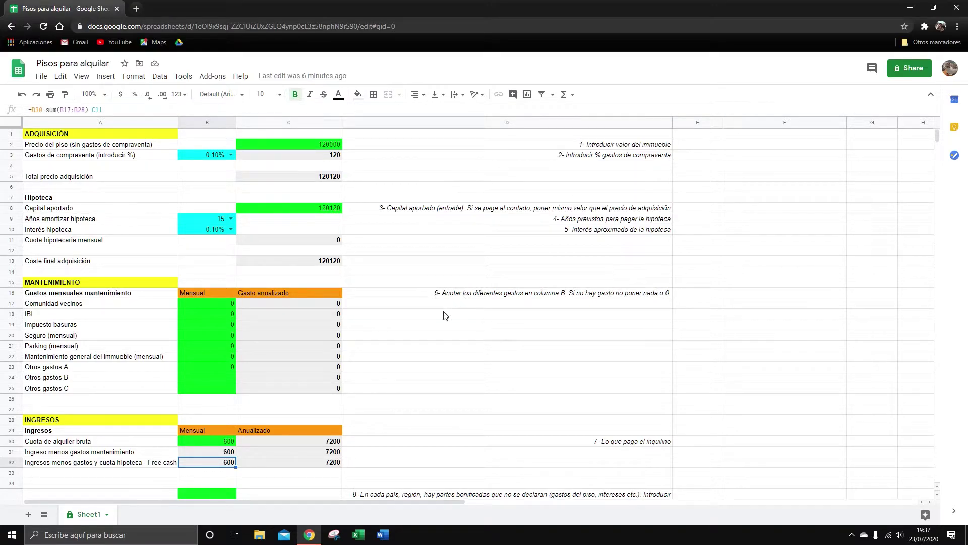
Set Parte cuota mensual bonificada in B35 to 0
scroll(446, 313, down, 1)
scroll(445, 312, down, 2)
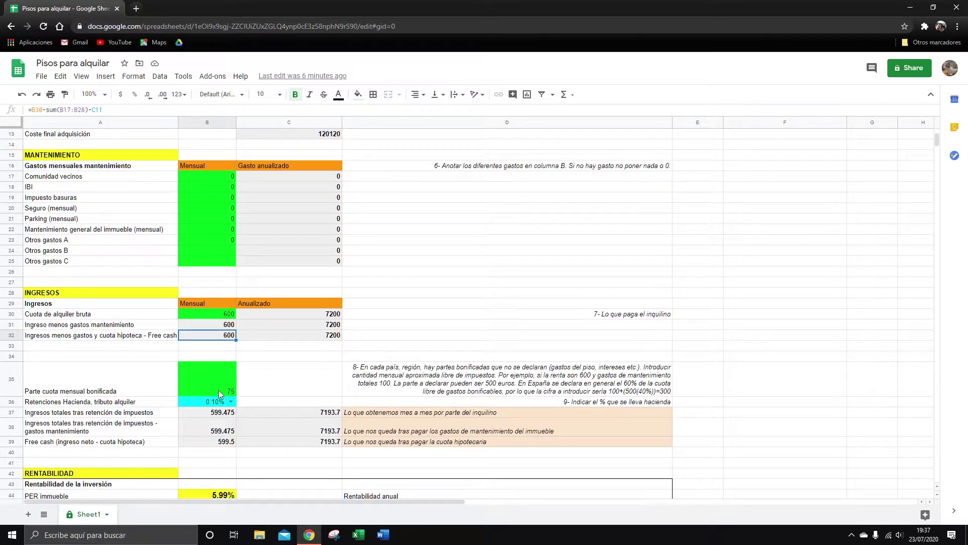
scroll(219, 390, down, 1)
click(223, 367)
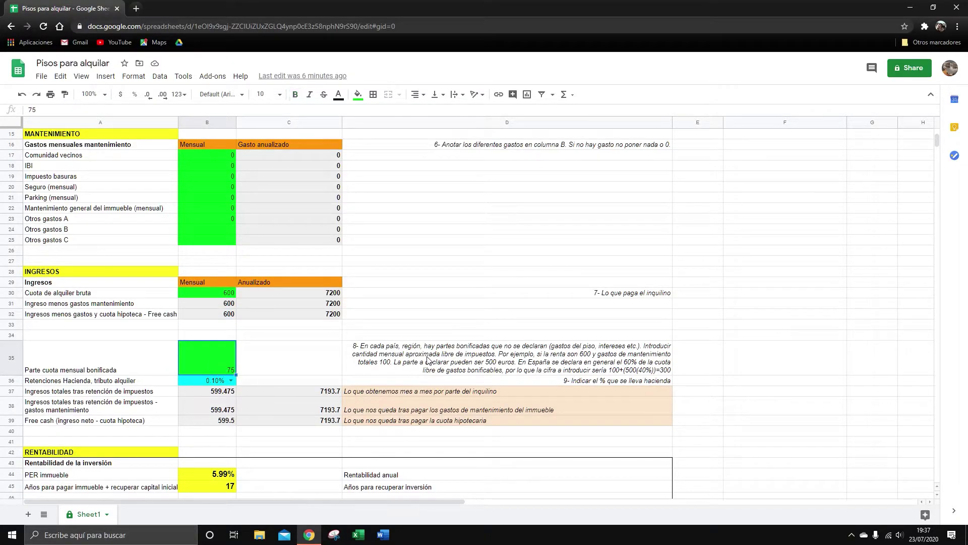
text(0)
key(Return)
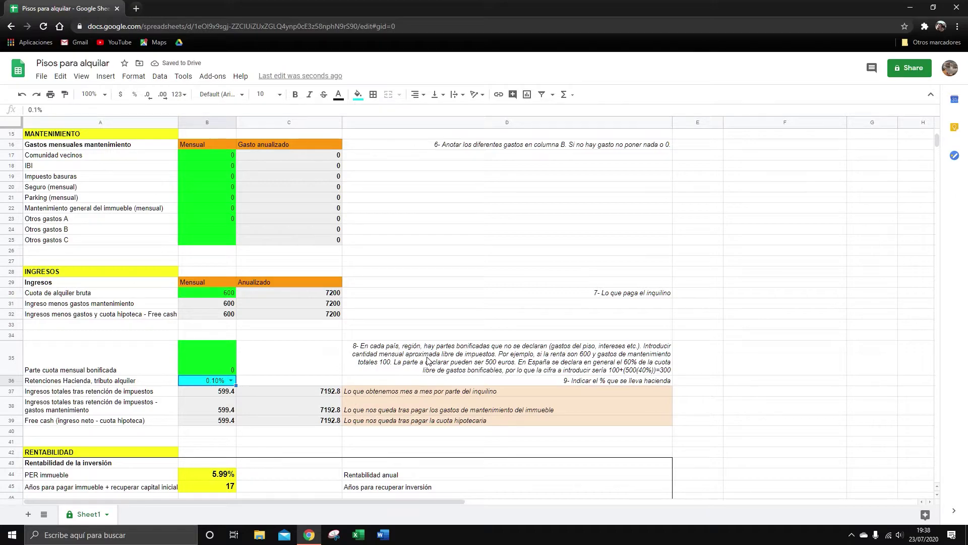
Review the income after tax retention, the Rentabilidad figures and the Resumen de la inversión table
key(Down)
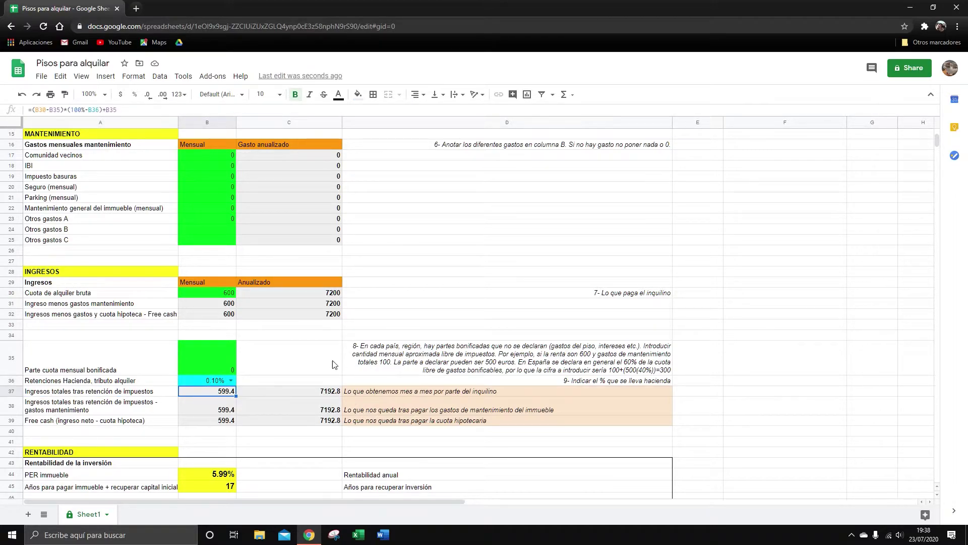
scroll(267, 367, down, 1)
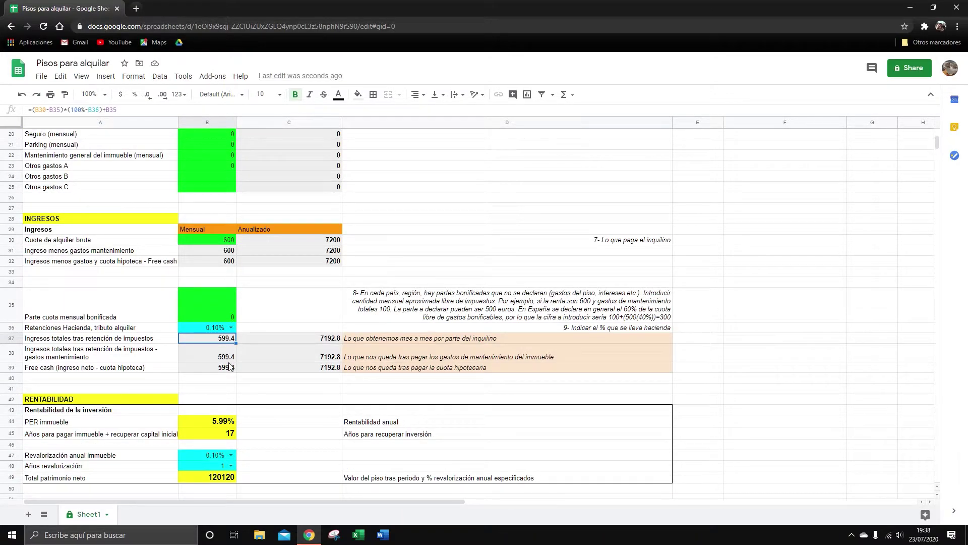
scroll(229, 366, down, 2)
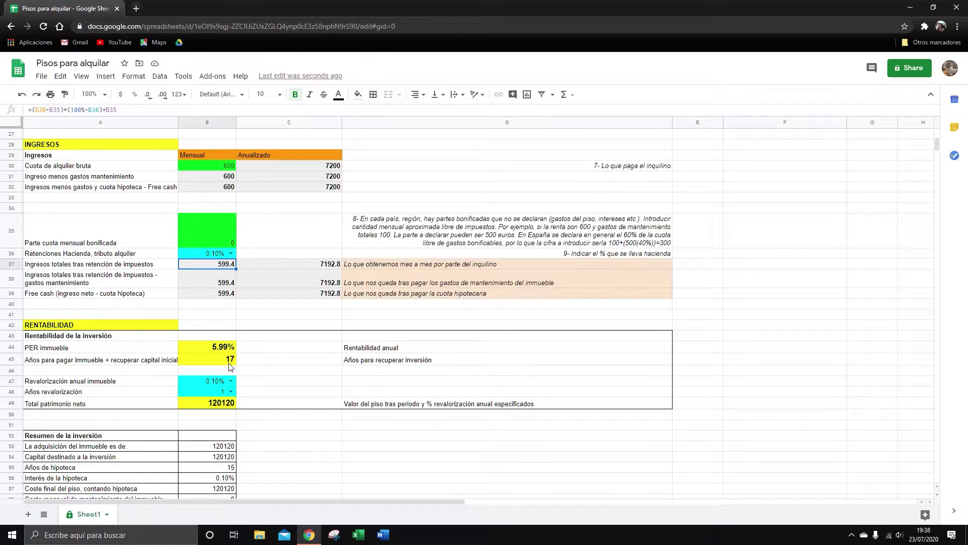
scroll(230, 366, down, 3)
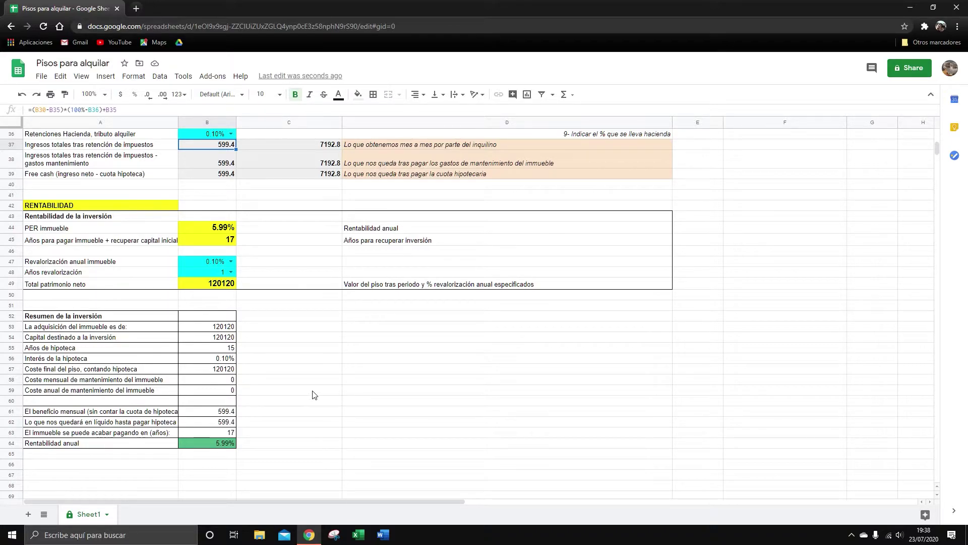
scroll(316, 396, up, 3)
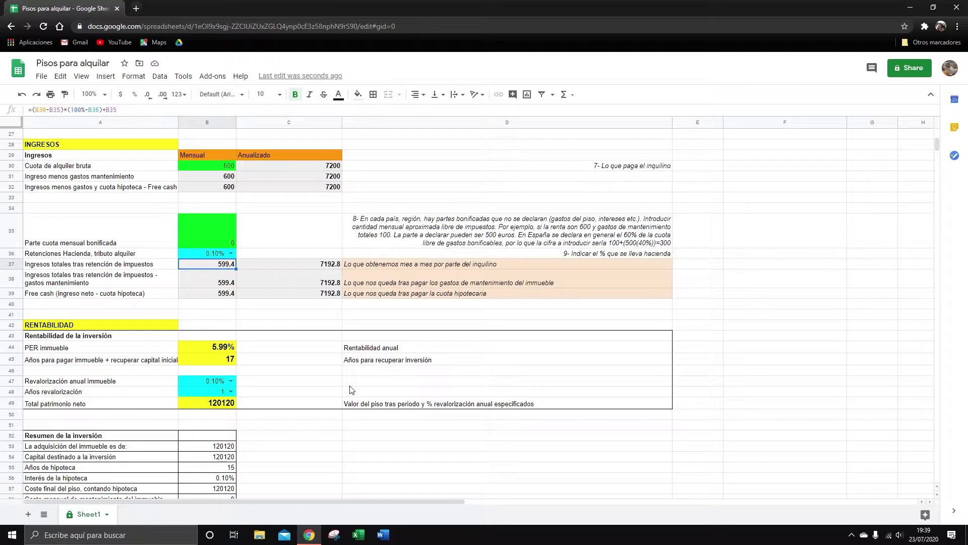
scroll(352, 390, up, 3)
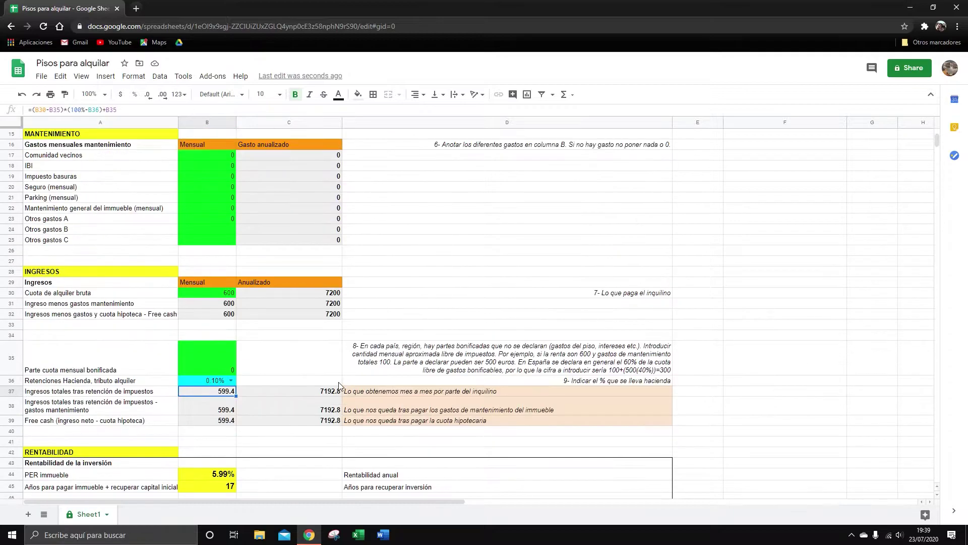
scroll(339, 386, up, 3)
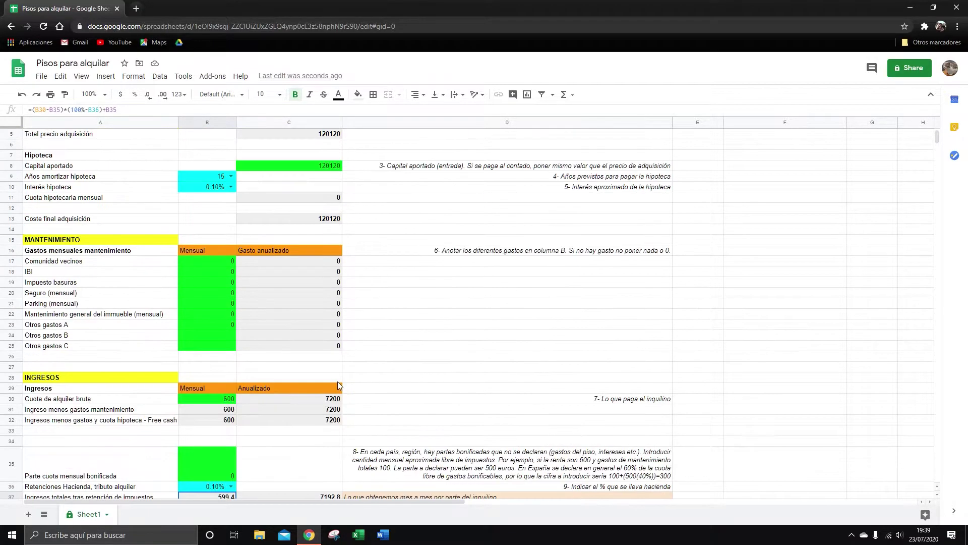
scroll(337, 381, up, 2)
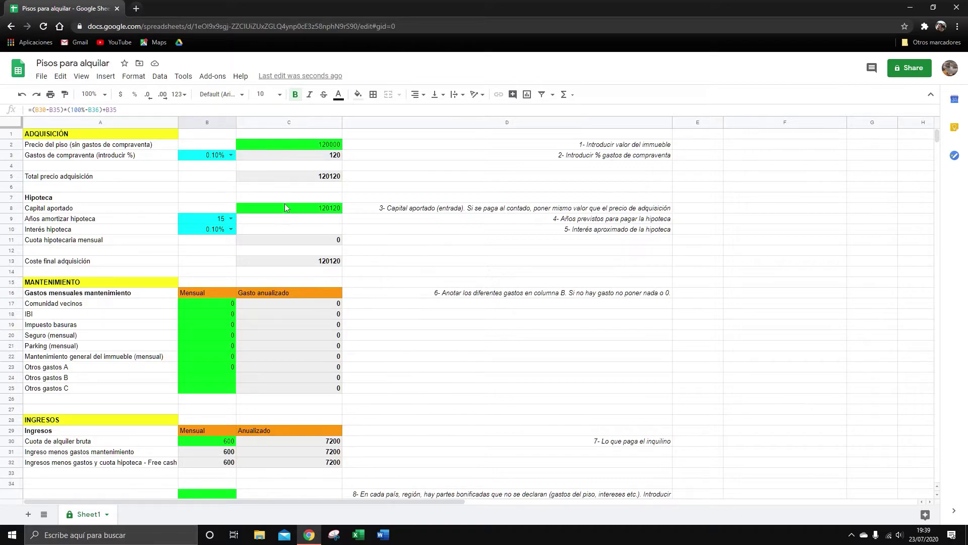
Set the Gastos de compraventa percentage in B3 to 7%
click(231, 155)
scroll(228, 290, down, 10)
scroll(229, 293, down, 1)
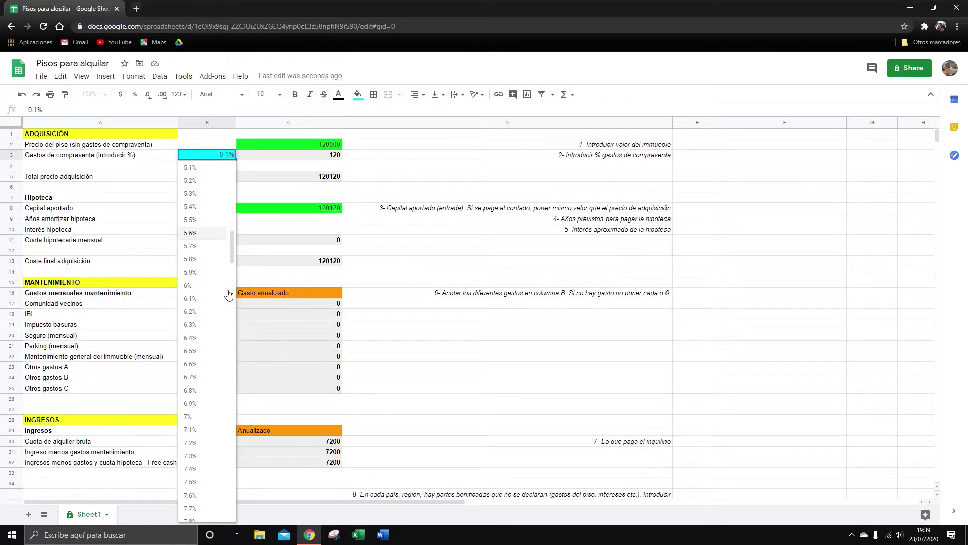
click(197, 417)
click(341, 167)
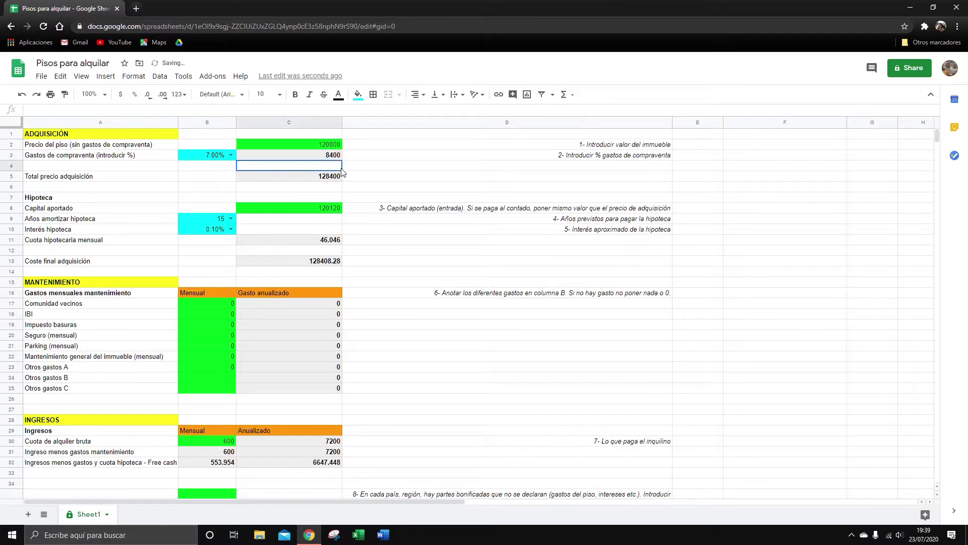
Review the Rentabilidad figures and the Resumen de la inversión table for the purchase with full capital contributed
click(206, 146)
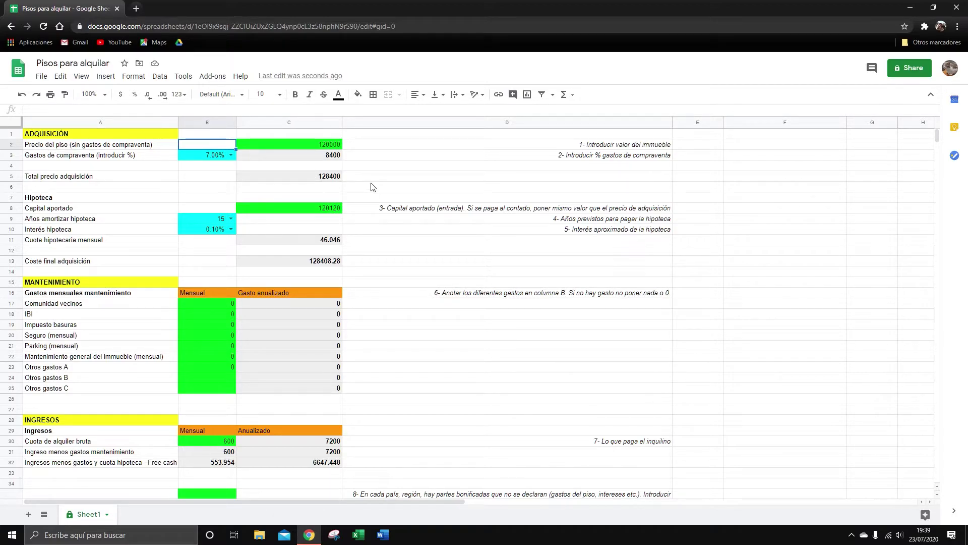
scroll(356, 285, down, 10)
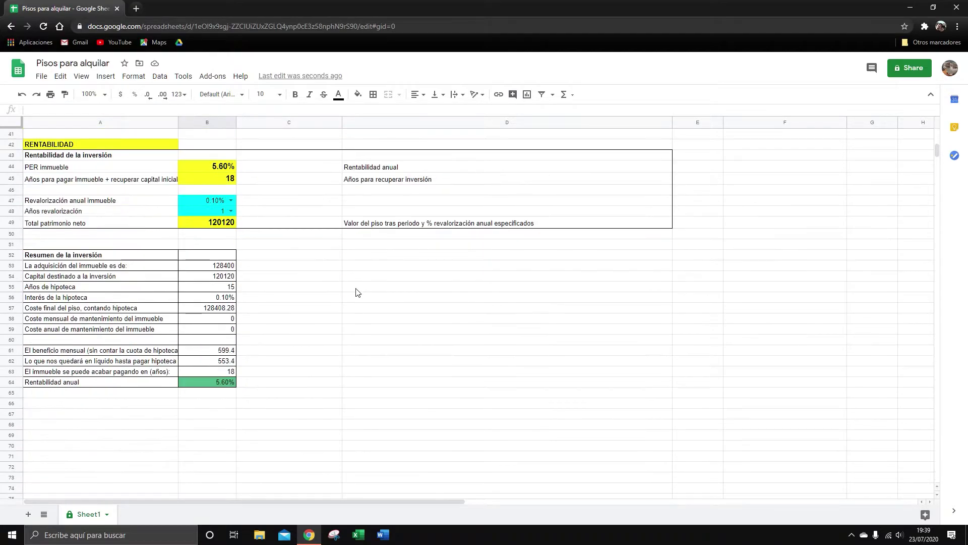
scroll(318, 265, up, 1)
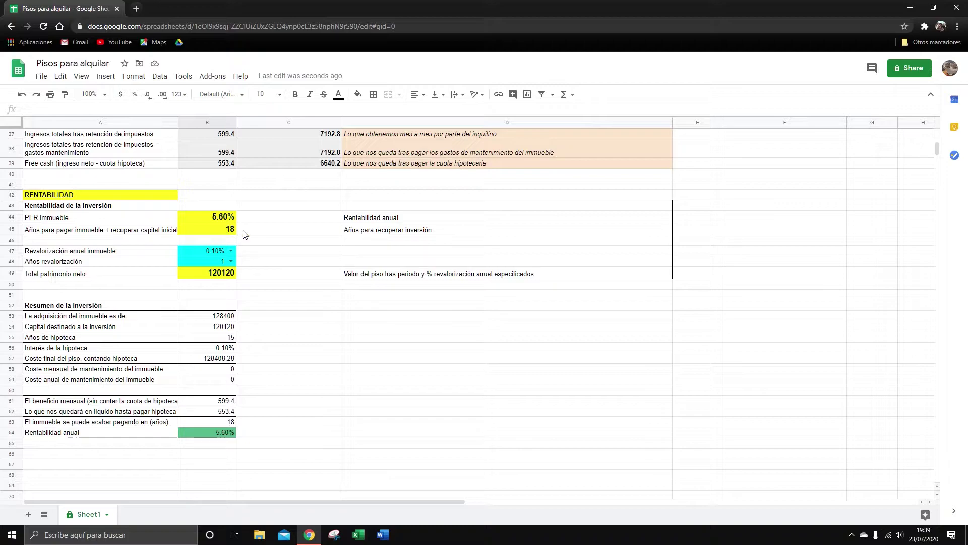
scroll(340, 249, up, 8)
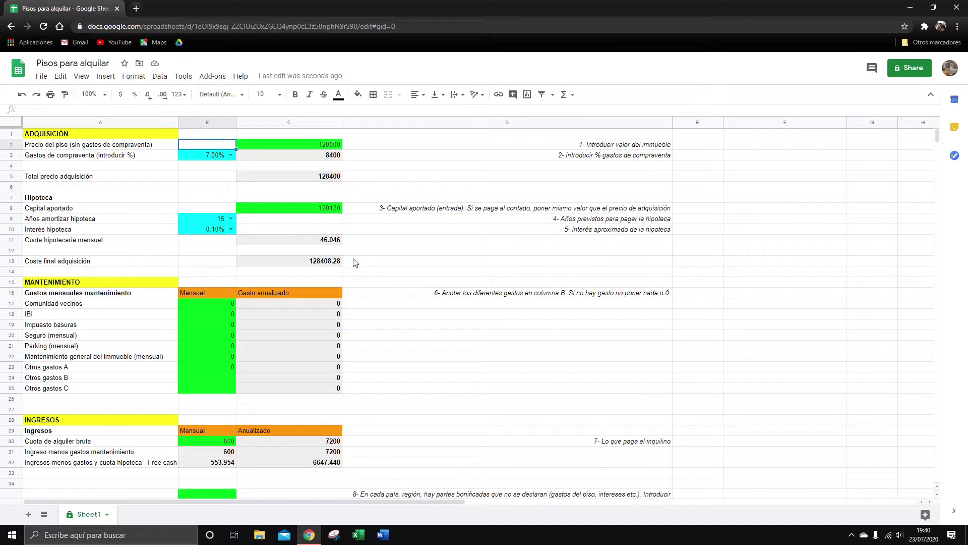
Set the Capital aportado in C8 to 40000
click(322, 211)
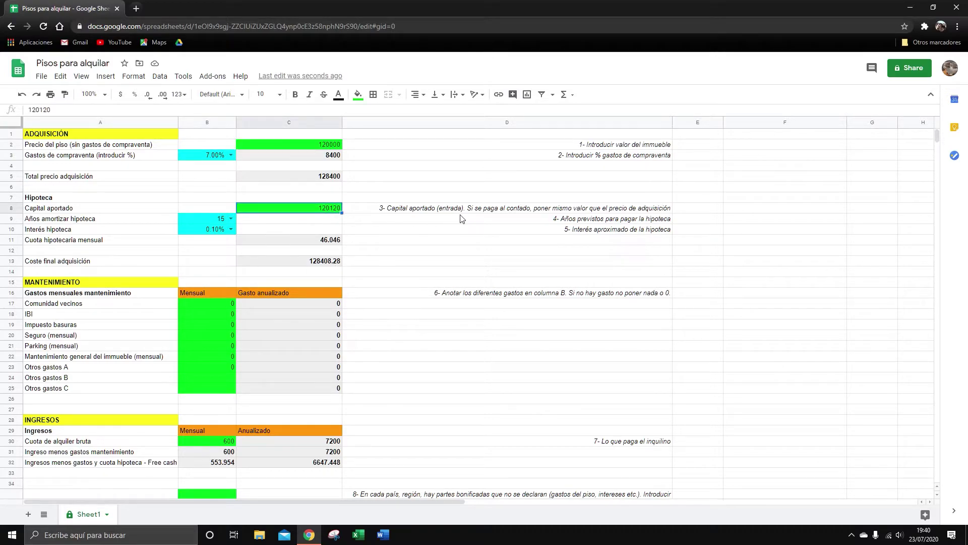
text(40000)
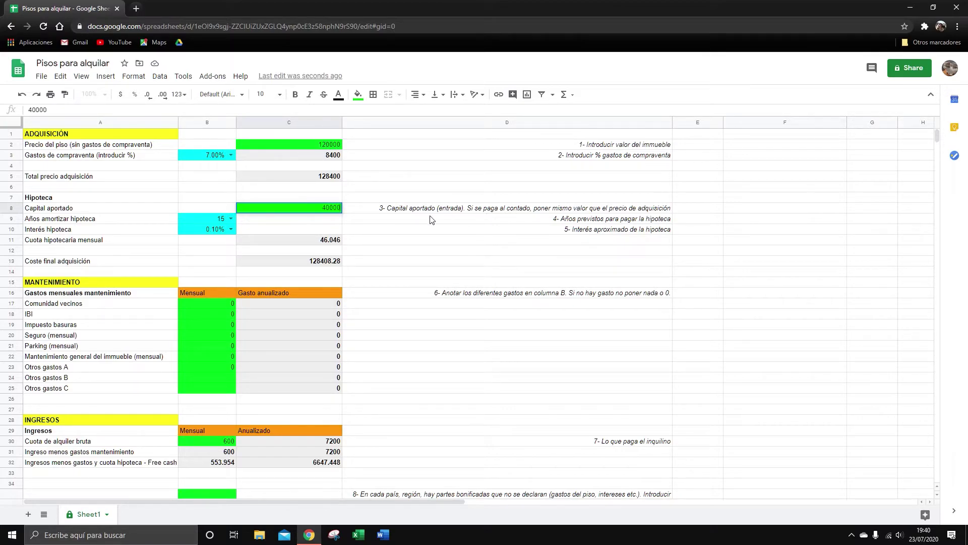
click(387, 220)
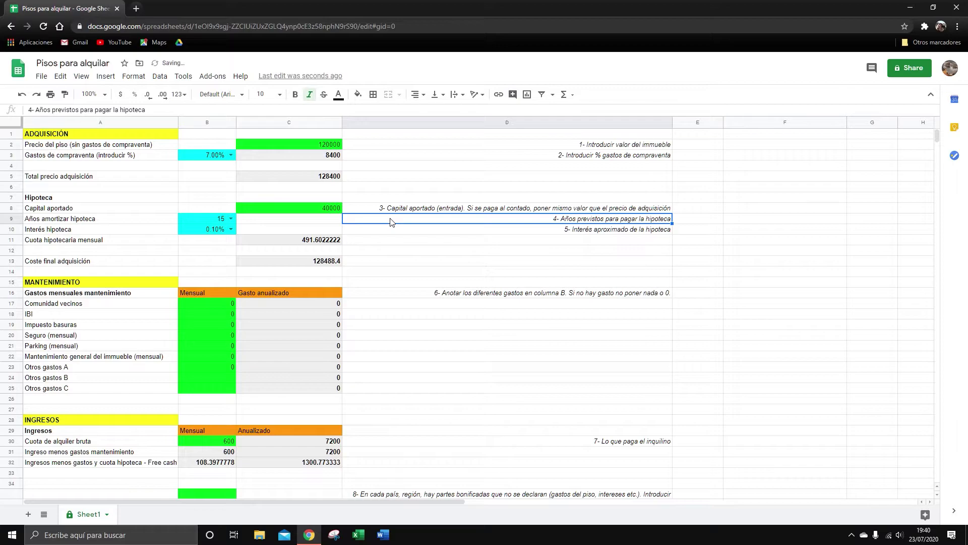
Set Años amortizar hipoteca in B9 to 20 and Interés hipoteca in B10 to 1.7%
click(230, 219)
scroll(215, 275, down, 3)
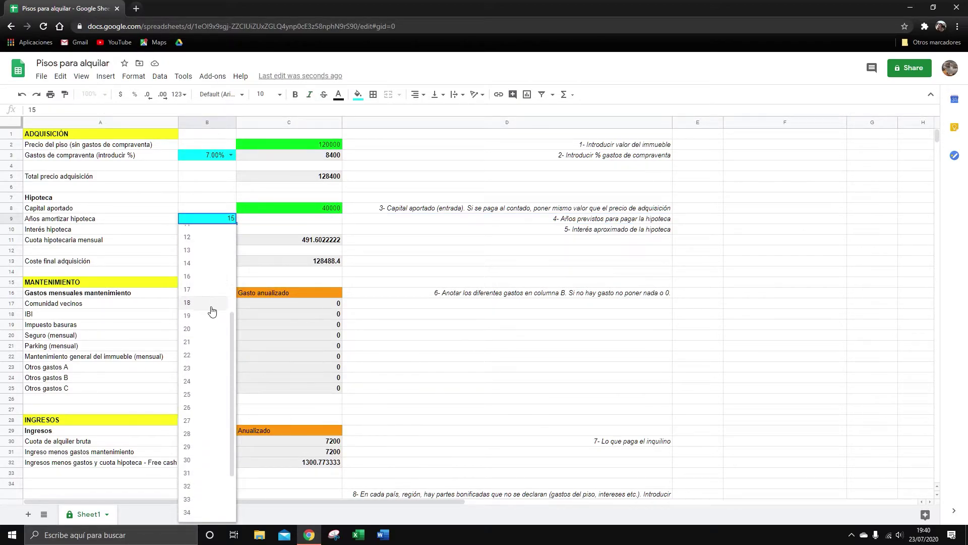
click(200, 328)
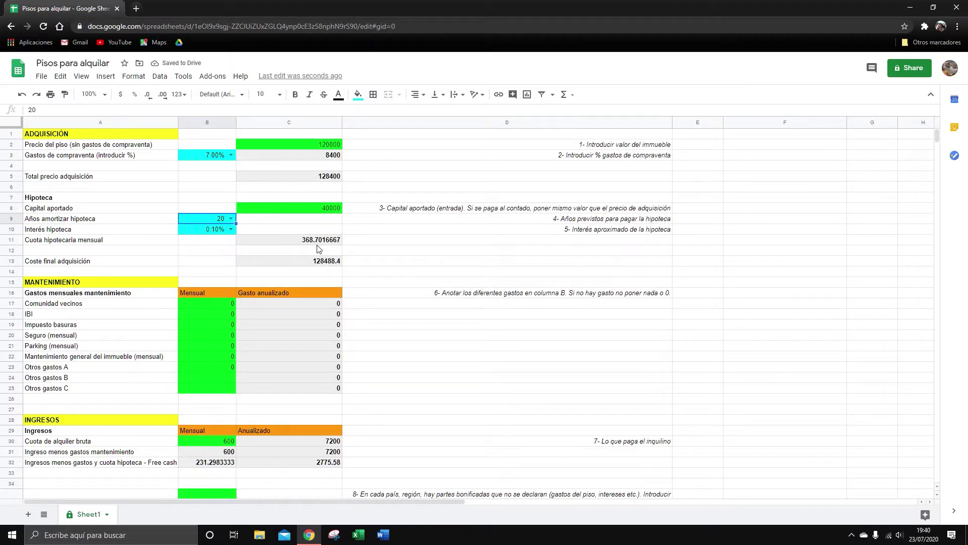
click(231, 229)
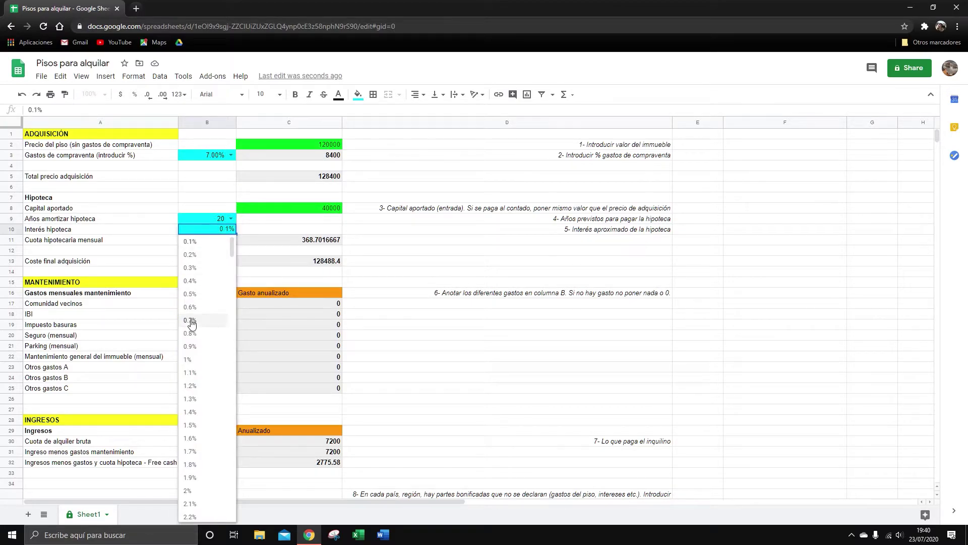
scroll(194, 325, down, 2)
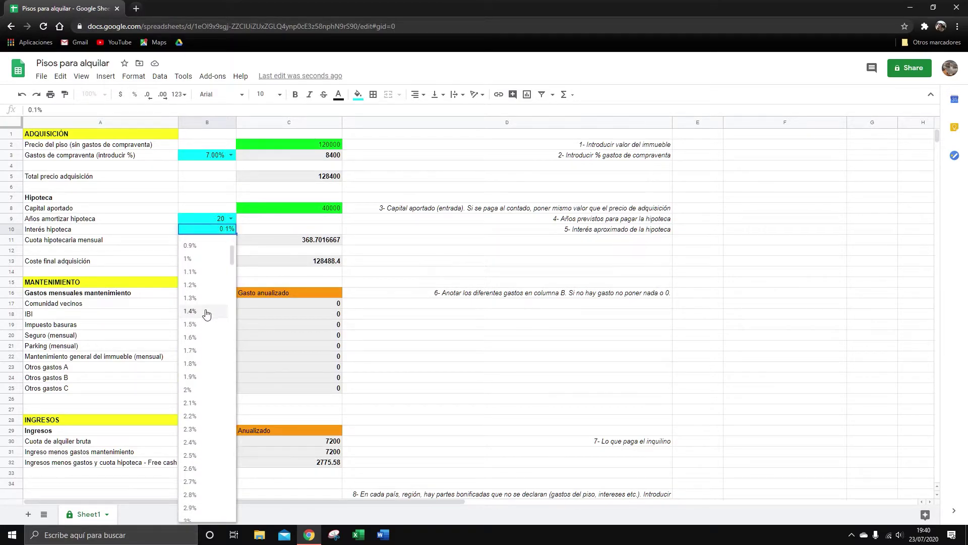
click(196, 351)
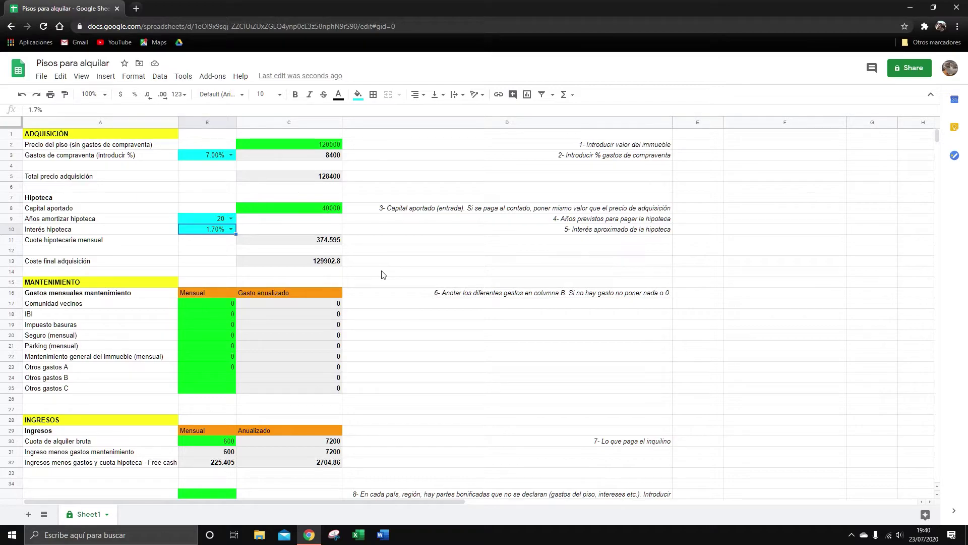
Review the free cash and profitability figures calculated with the new mortgage terms
scroll(382, 275, down, 5)
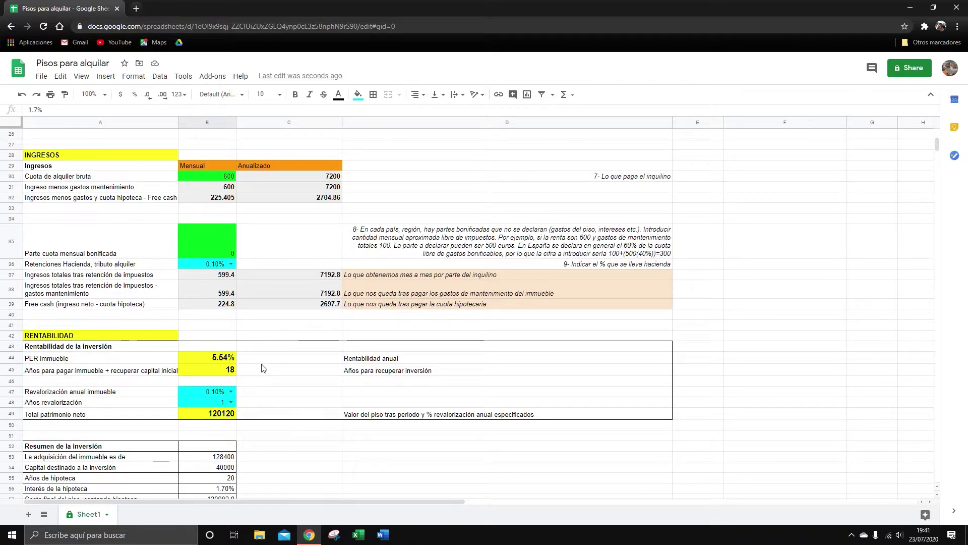
scroll(321, 333, up, 4)
scroll(323, 335, up, 2)
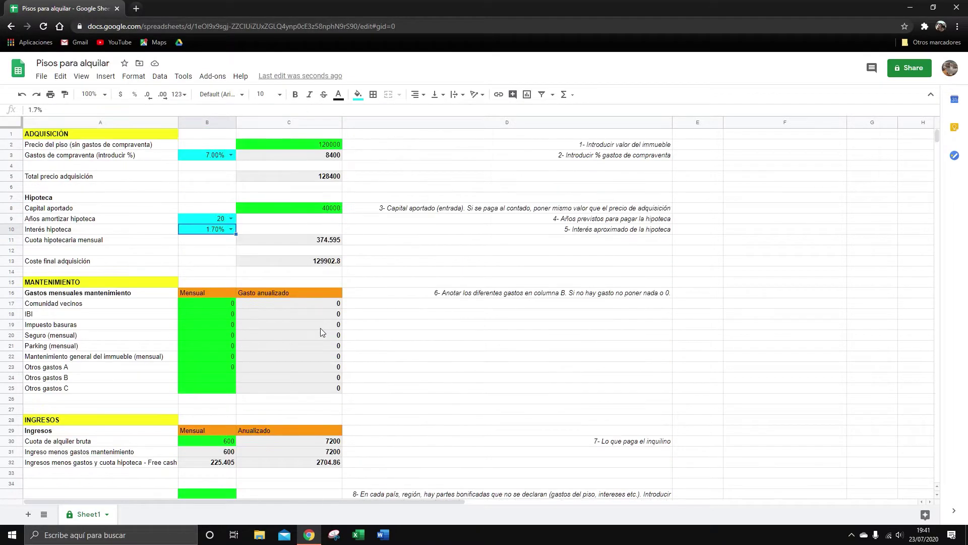
Set the monthly Comunidad vecinos expense in B17 to 20
click(195, 304)
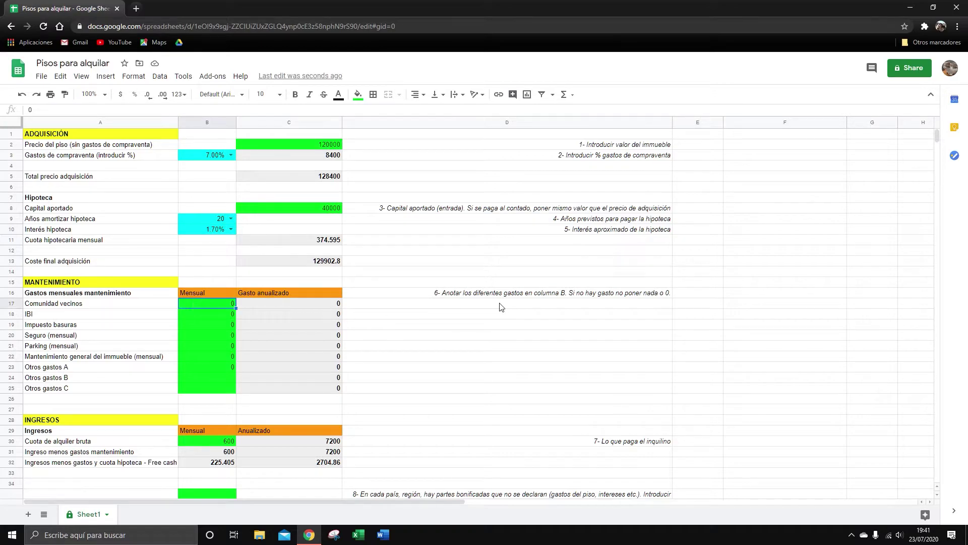
scroll(501, 306, down, 1)
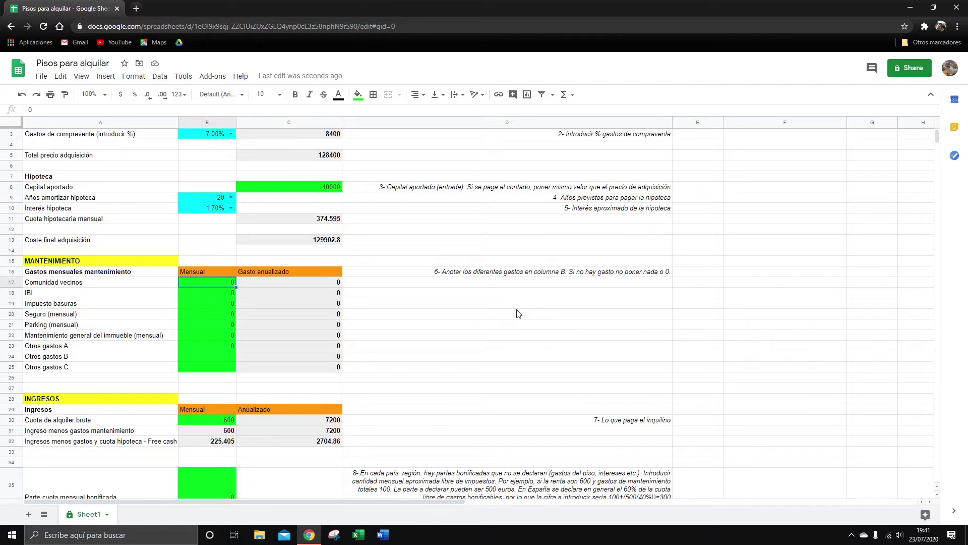
key(Up)
key(Right)
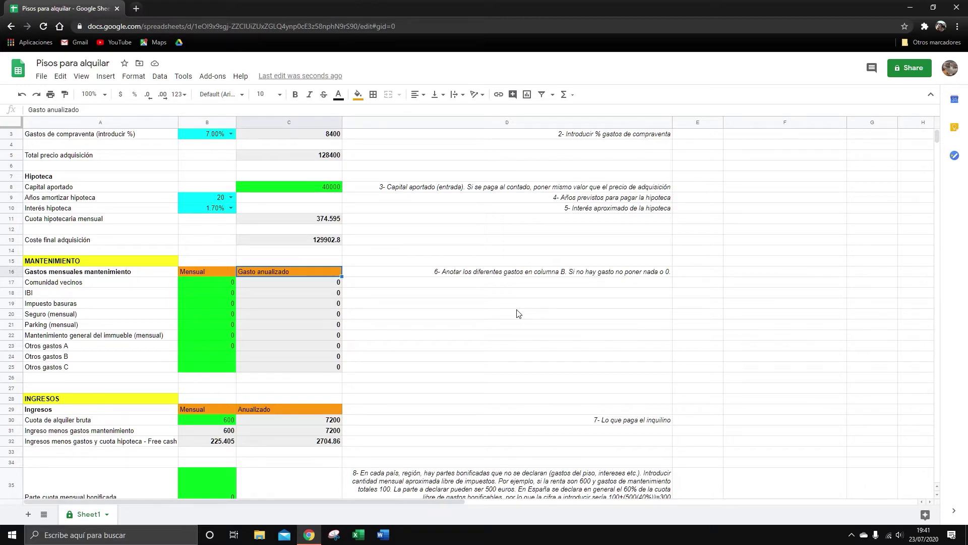
key(Left)
key(Down)
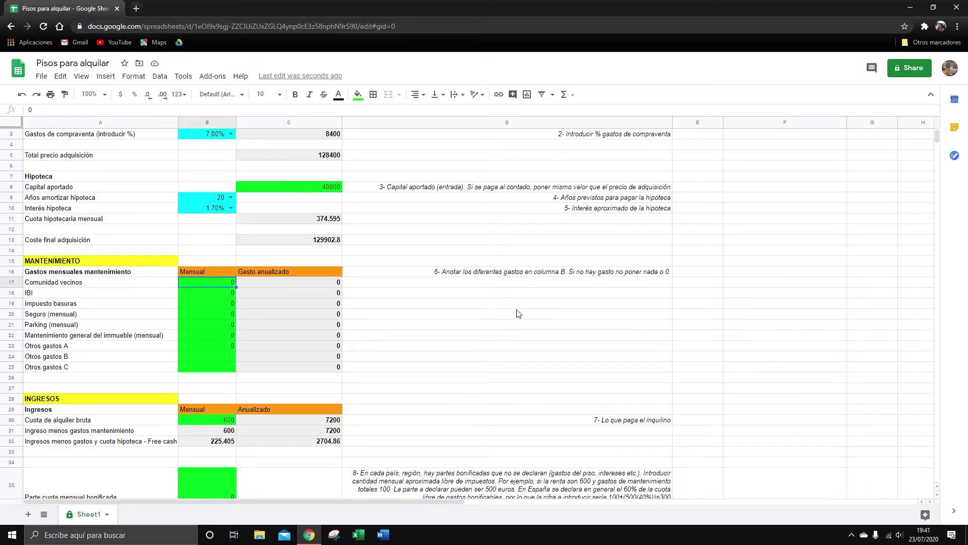
key(Up)
key(Left)
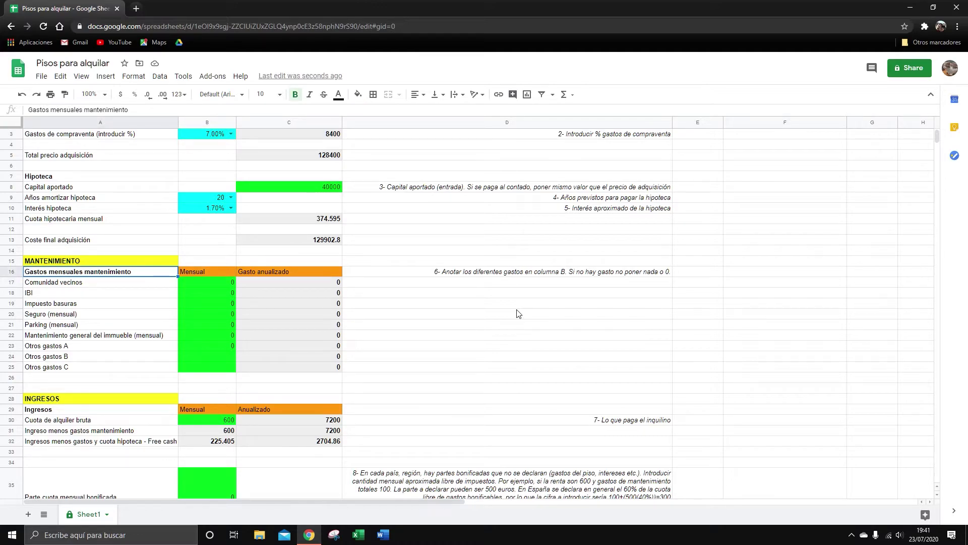
key(Down)
key(Right)
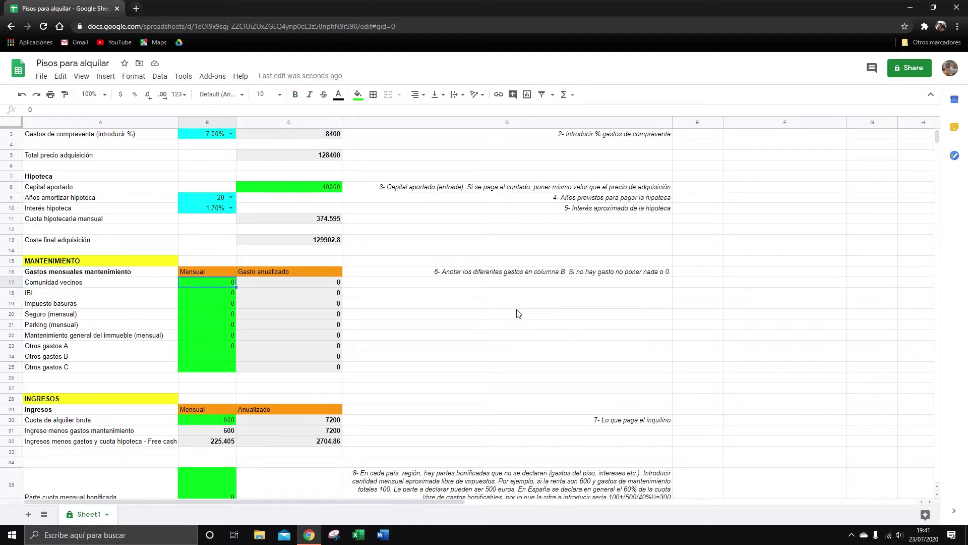
text(20)
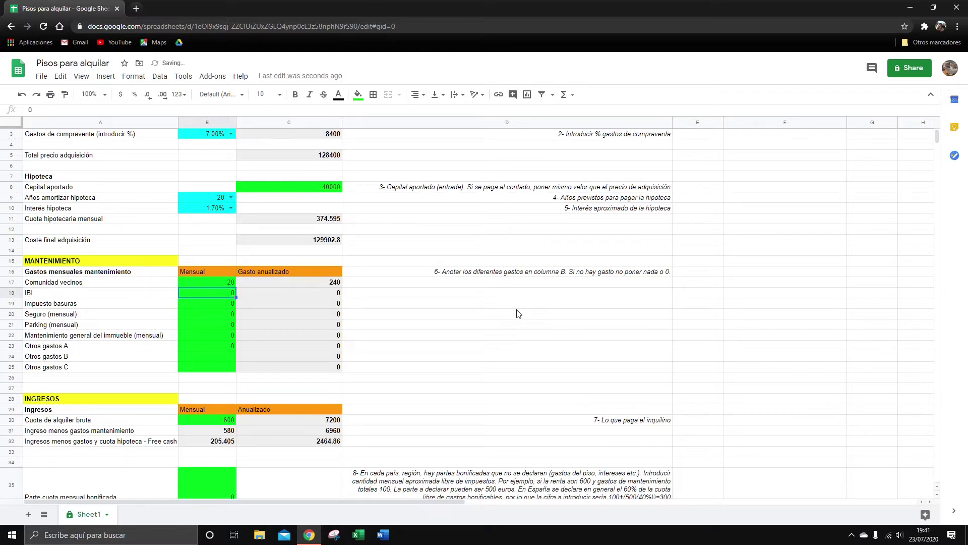
key(ctrl+Return)
Set the monthly IBI expense in B18 to 30 and Impuesto basuras in B19 to 7
key(Down)
text(30)
key(Return)
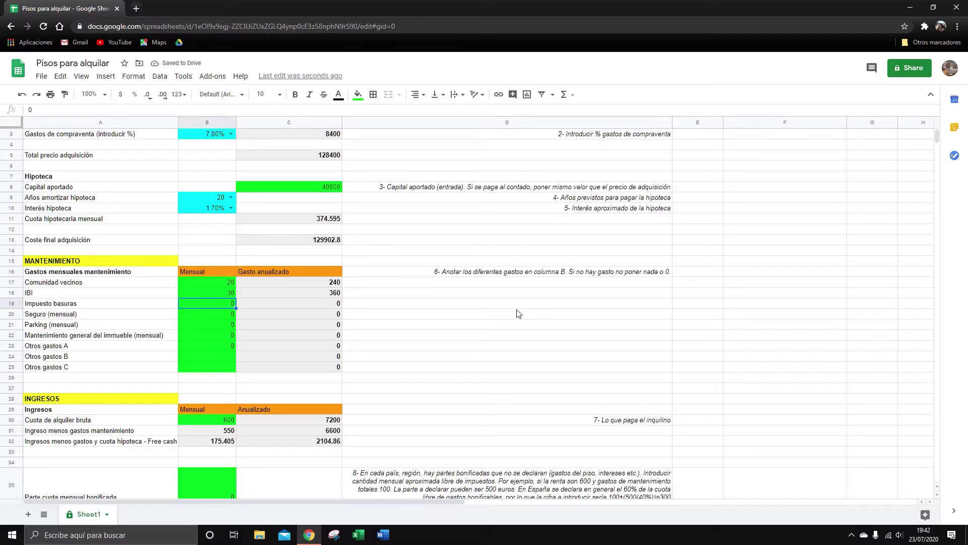
text(7)
key(Return)
key(Up)
key(Down)
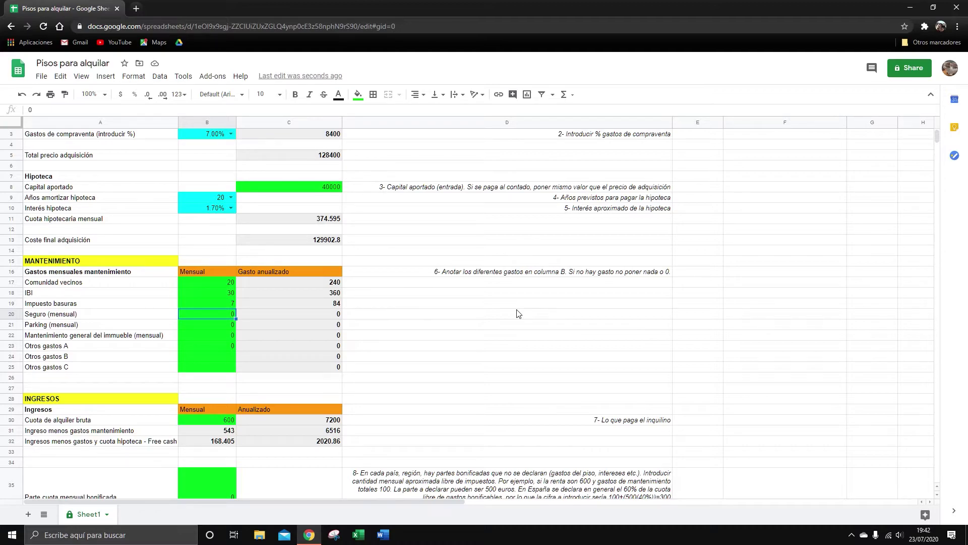
Set the monthly Seguro in B20 to 20 and Mantenimiento general del inmueble in B22 to 30, skipping Parking
text(20)
key(ctrl+Return)
key(Down)
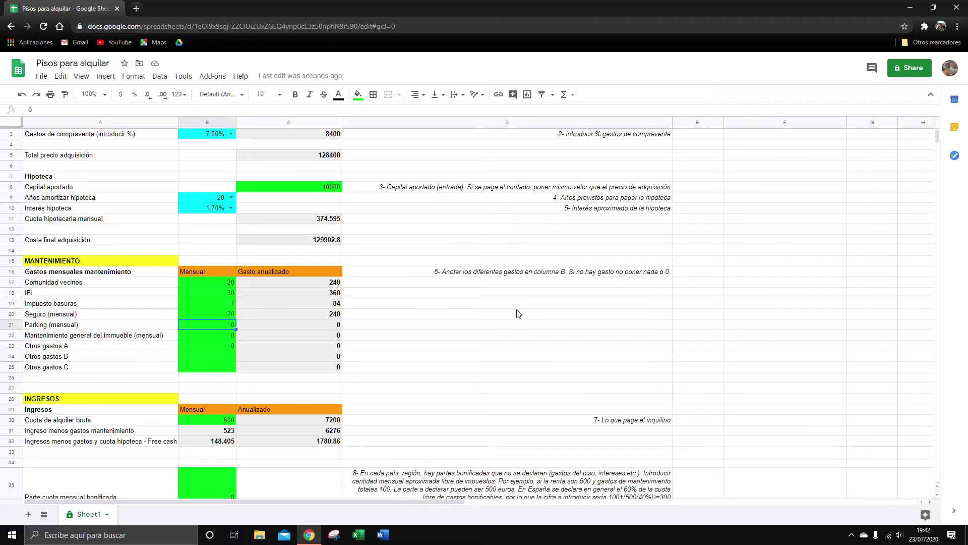
key(Down)
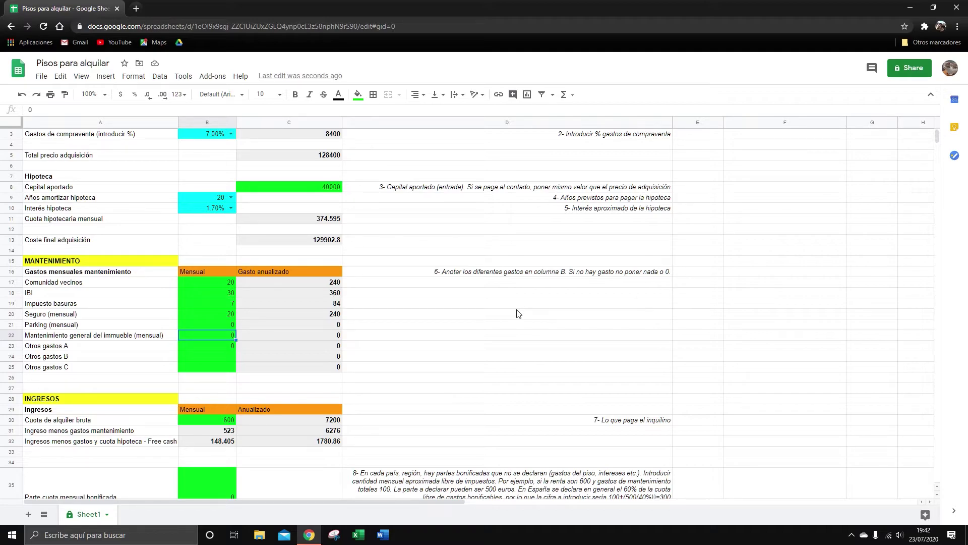
text(3)
key(ctrl+Return)
key(Right)
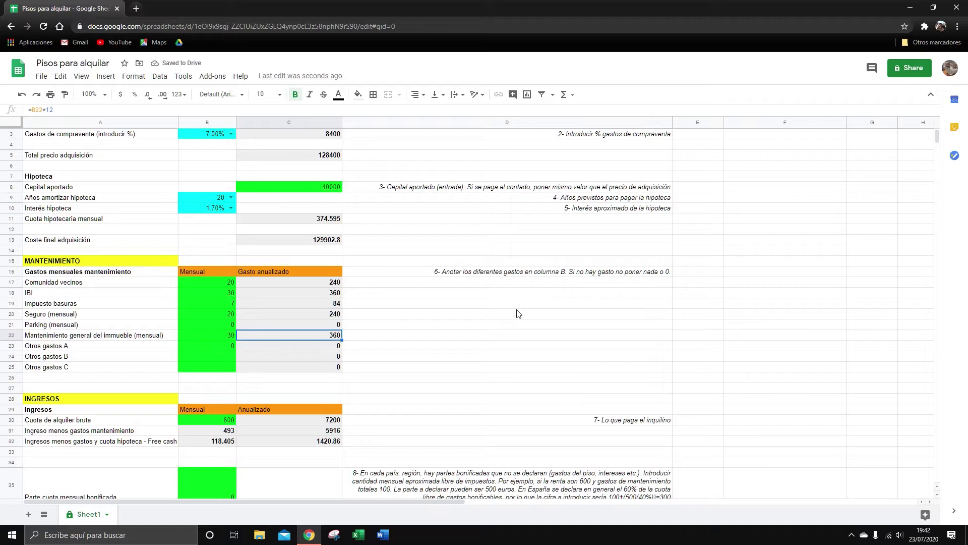
key(Left)
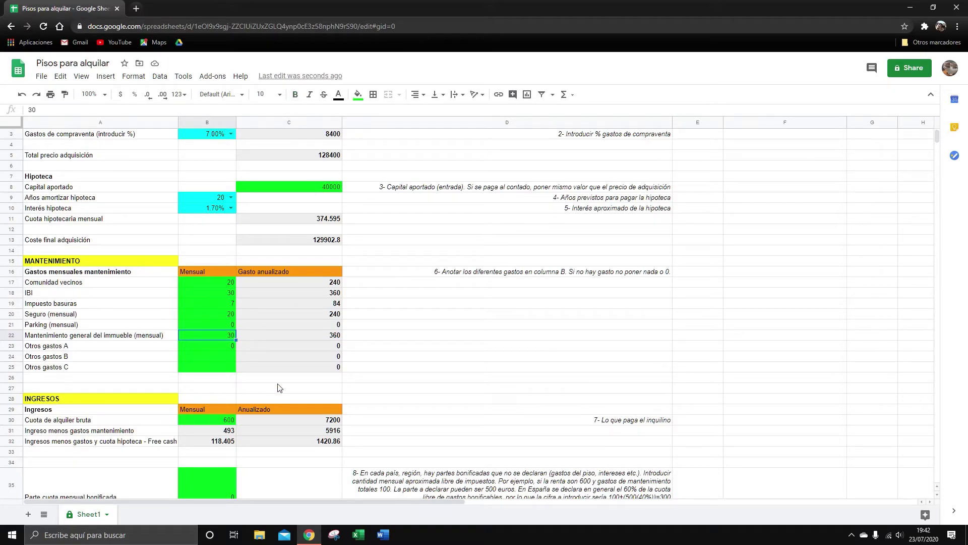
Examine the profitability with maintenance costs included and the formula for Ingreso menos gastos mantenimiento in B31
scroll(280, 387, down, 5)
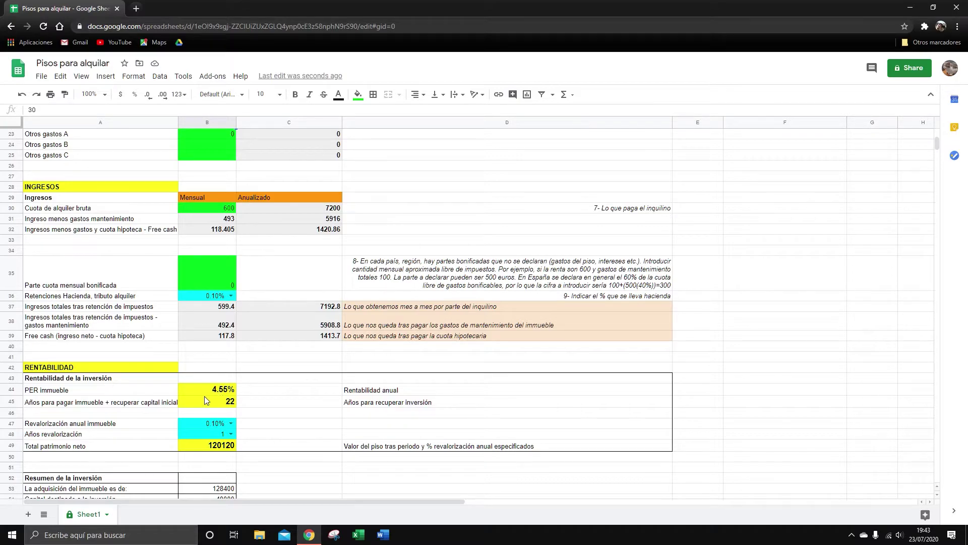
scroll(249, 388, up, 3)
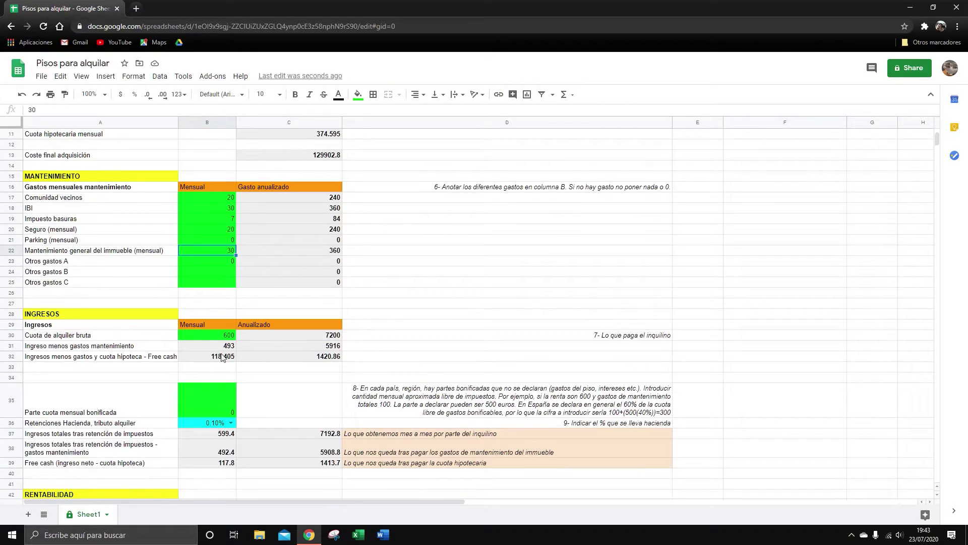
scroll(225, 356, up, 2)
click(218, 398)
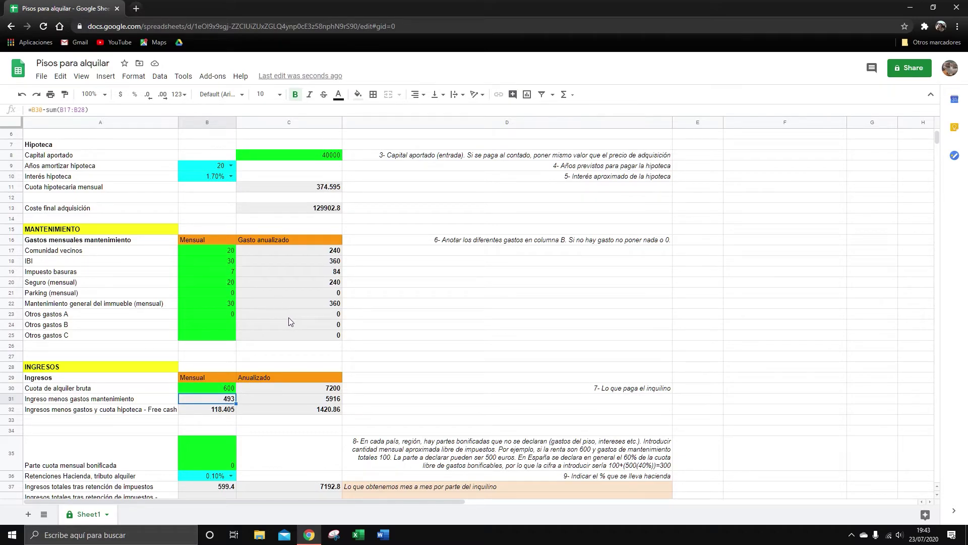
Set Retenciones Hacienda, tributo alquiler in B36 to 20%
scroll(276, 328, down, 2)
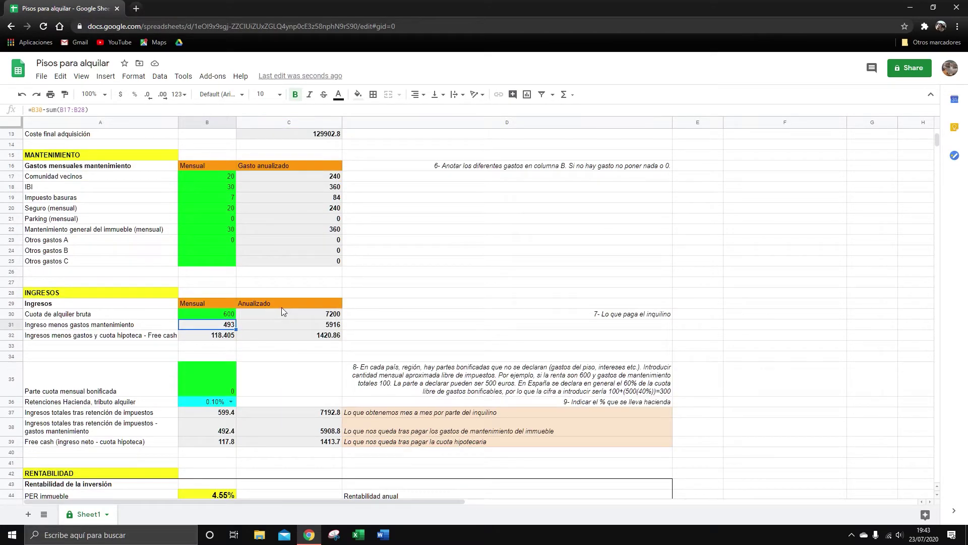
scroll(281, 308, down, 2)
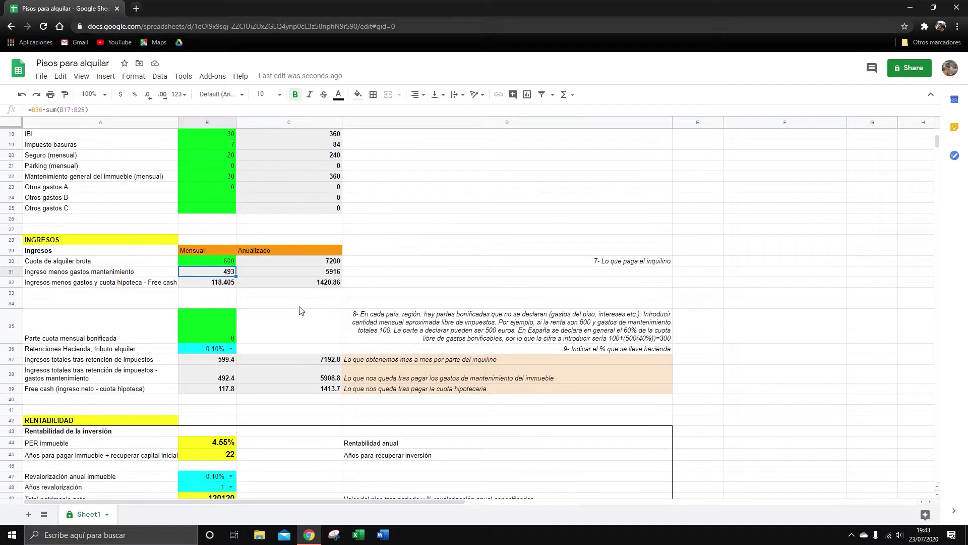
click(231, 348)
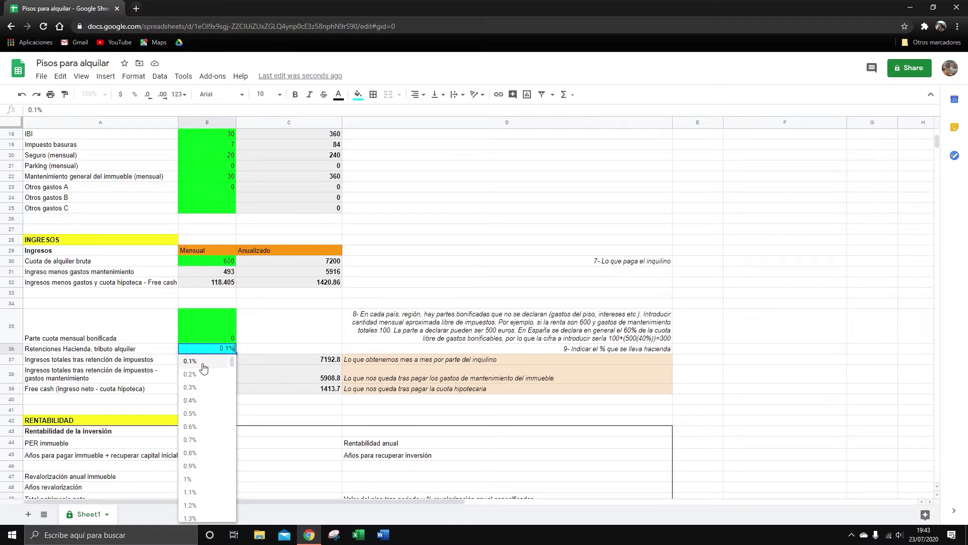
scroll(222, 391, down, 10)
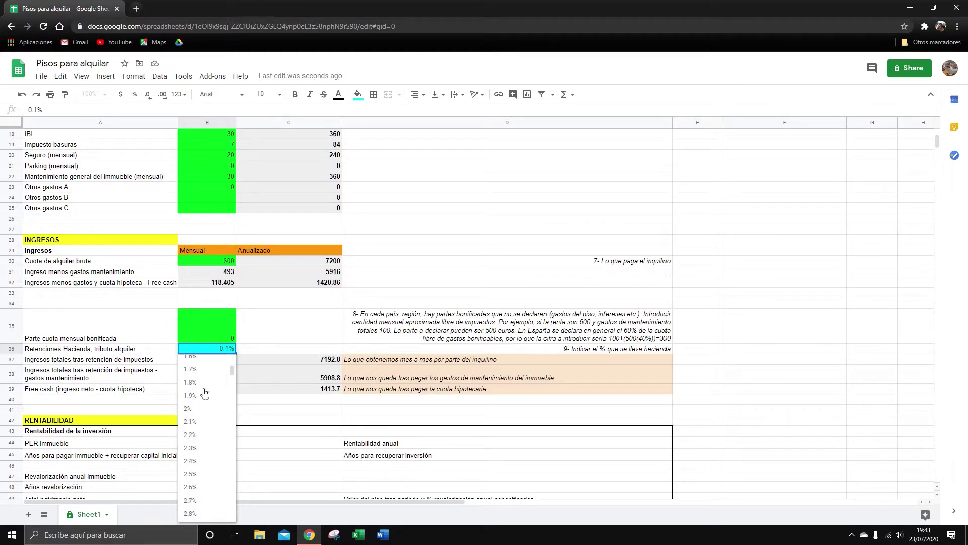
scroll(214, 391, down, 10)
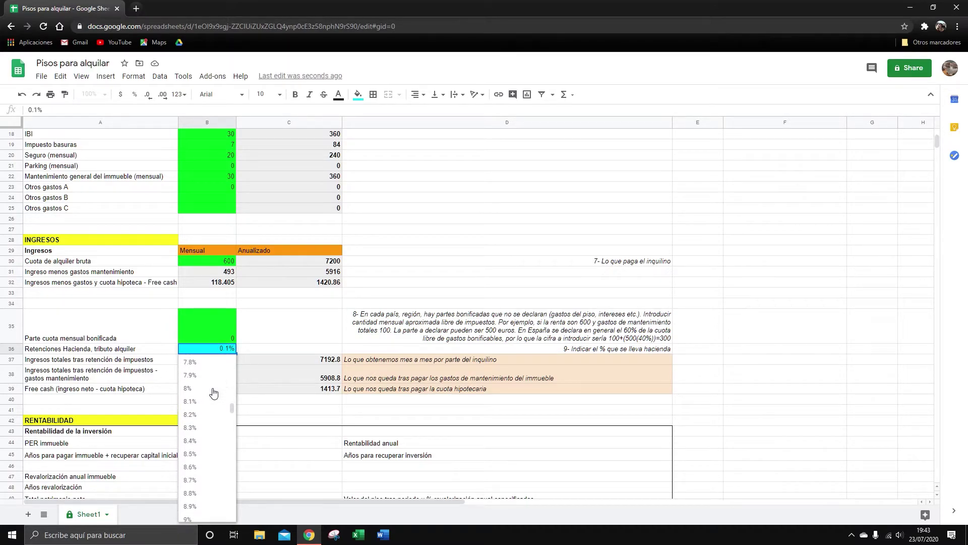
scroll(216, 393, down, 8)
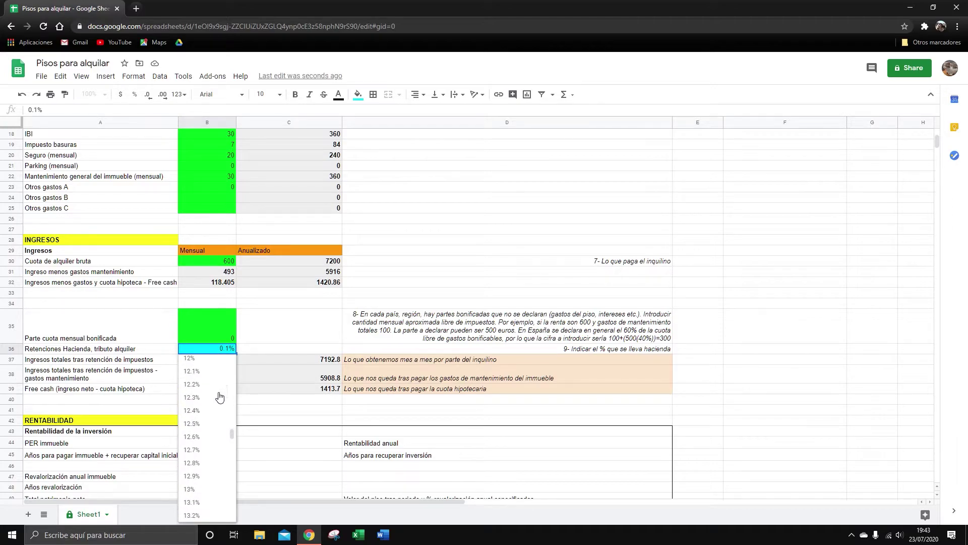
scroll(220, 397, down, 5)
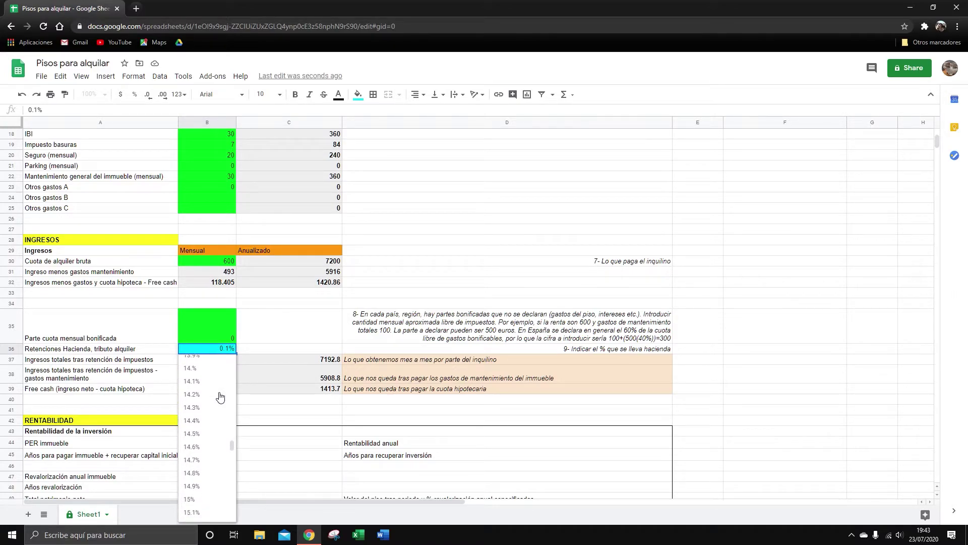
scroll(220, 399, down, 6)
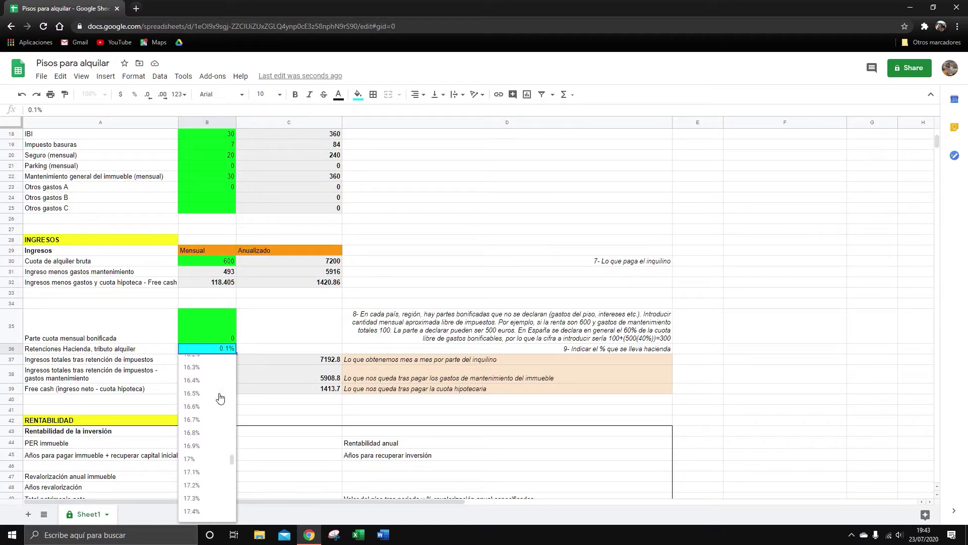
scroll(220, 399, down, 3)
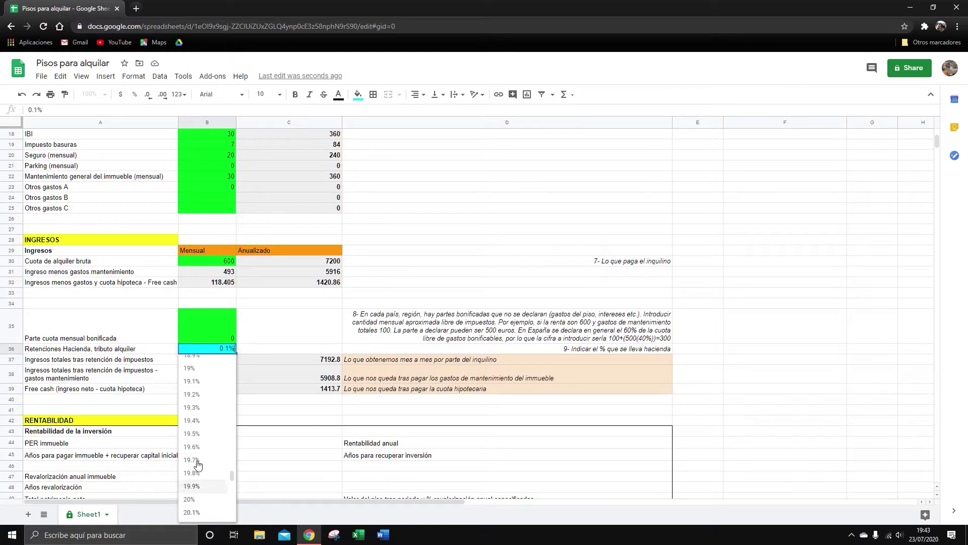
click(200, 499)
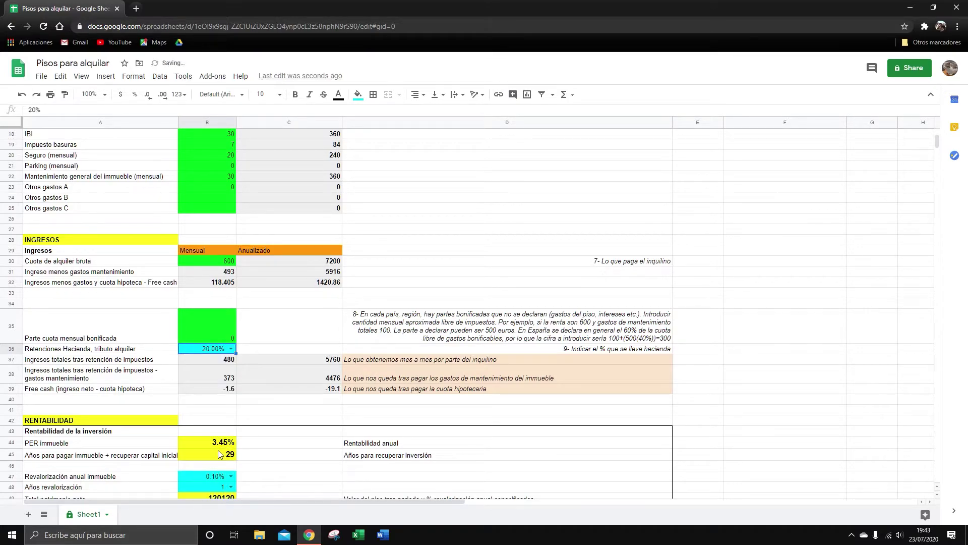
Set Parte cuota mensual bonificada in B35 to 150
click(216, 328)
scroll(303, 359, up, 2)
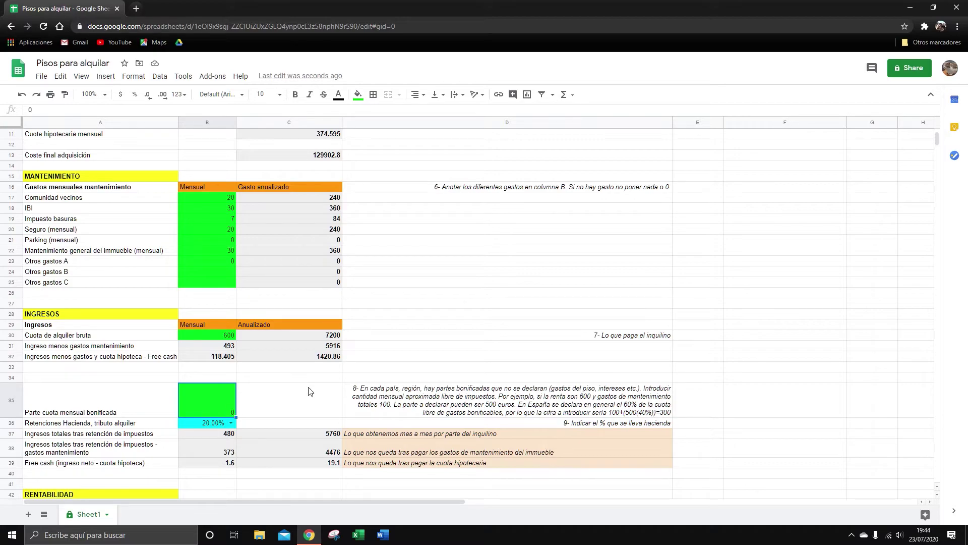
text(150)
key(Return)
key(Up)
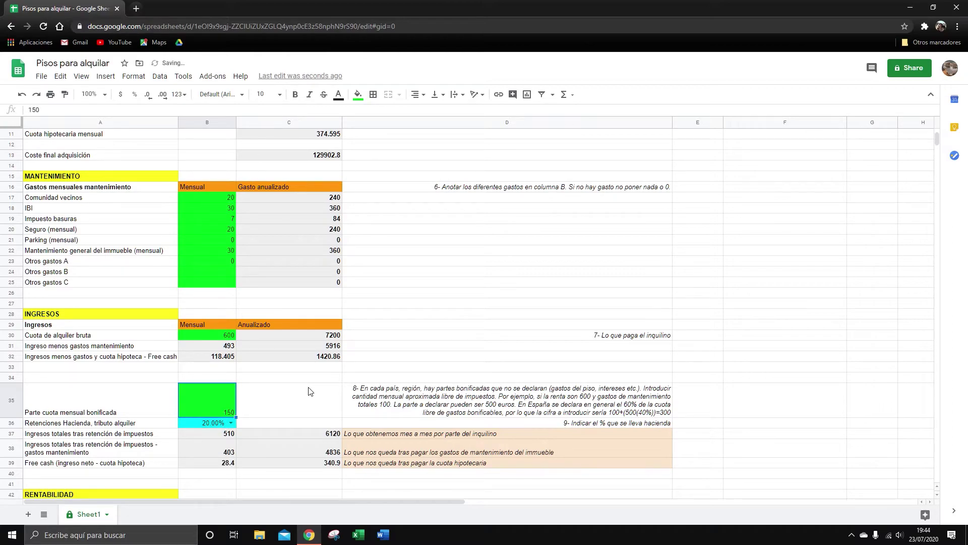
Examine the formulas for income after tax, income after tax and maintenance, and free cash in B37, B38 and B39
key(Down)
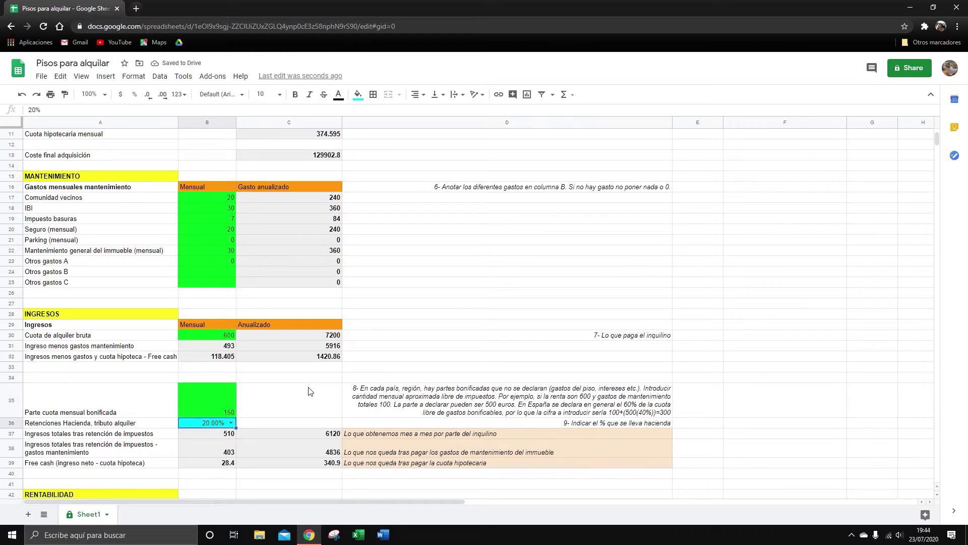
key(Down)
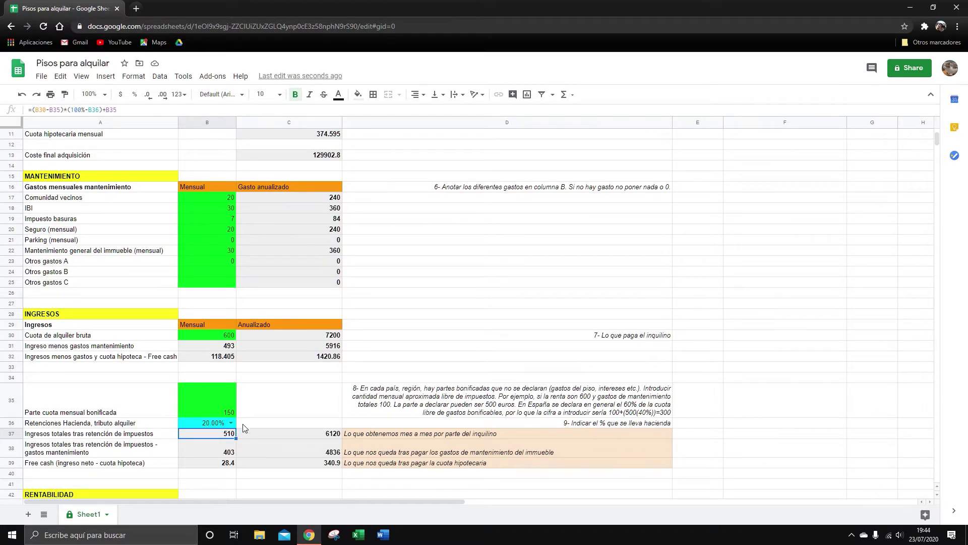
scroll(244, 428, down, 2)
scroll(289, 418, down, 1)
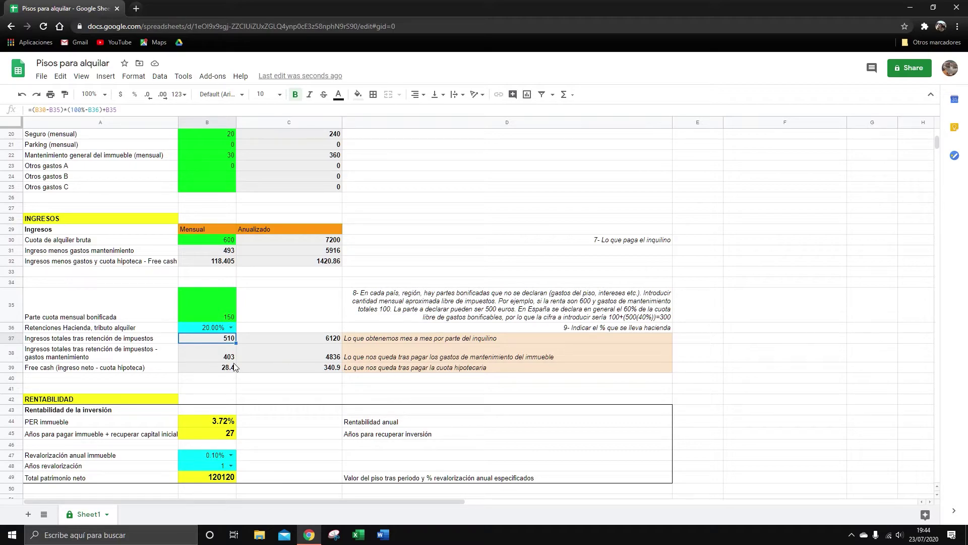
click(211, 357)
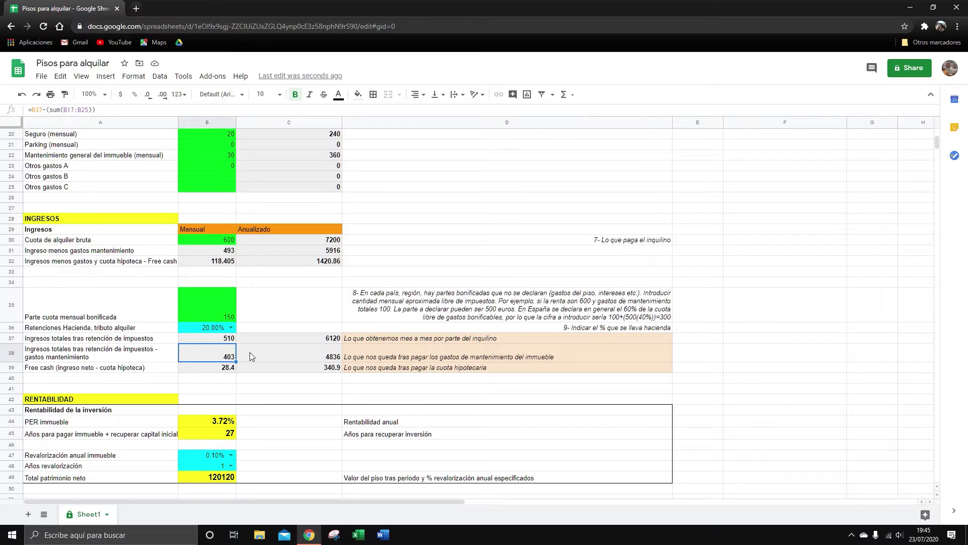
scroll(247, 355, up, 4)
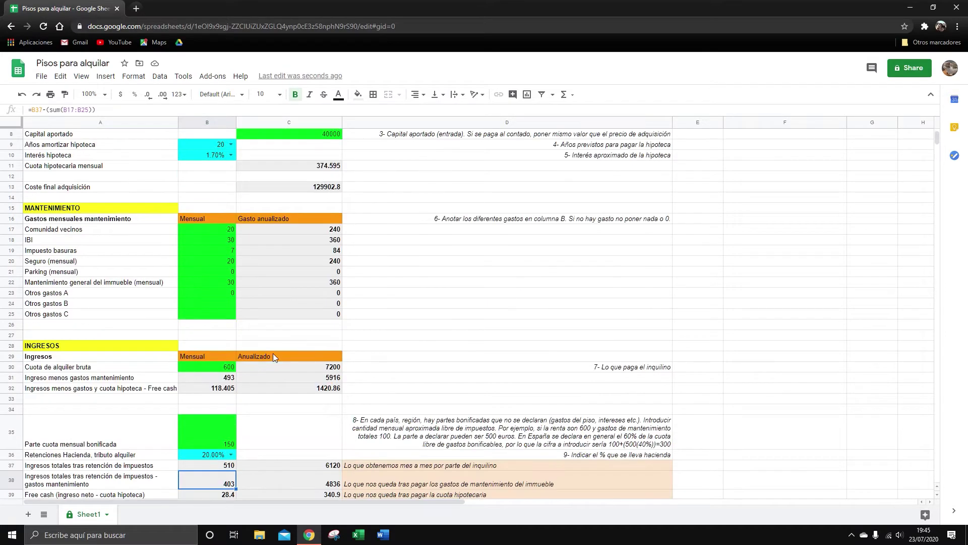
scroll(286, 347, down, 2)
scroll(275, 432, down, 2)
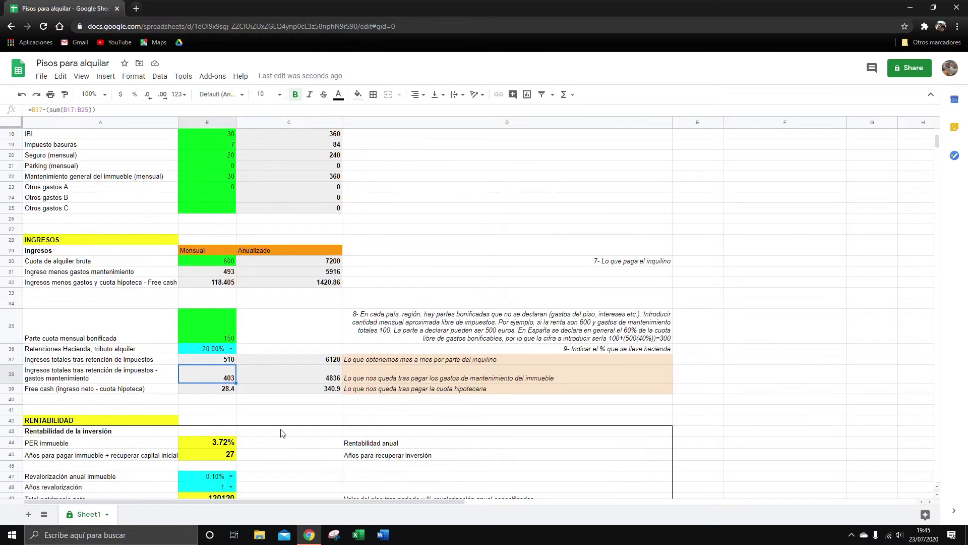
click(221, 391)
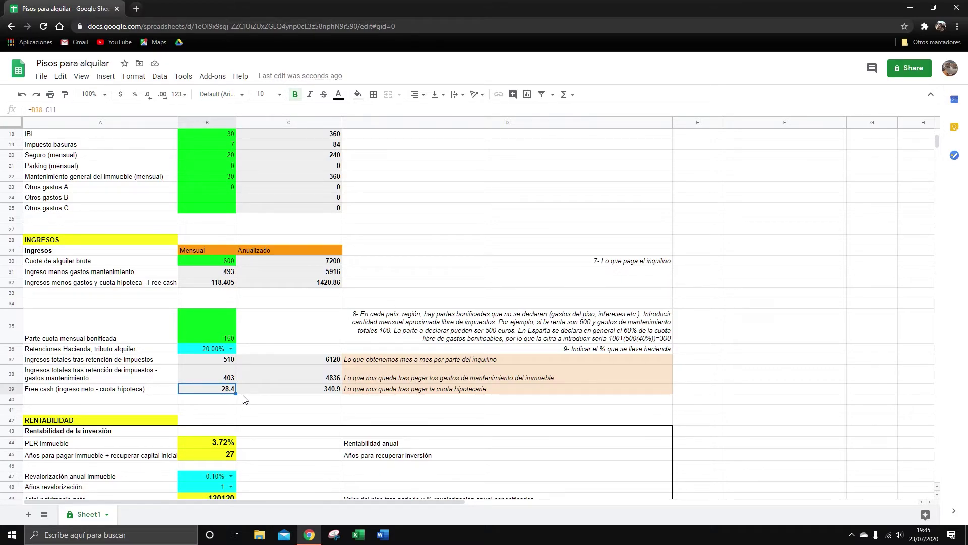
Examine the payback-years formula in B45 and compare the Rentabilidad section and investment summary with the acquisition data
scroll(245, 399, down, 2)
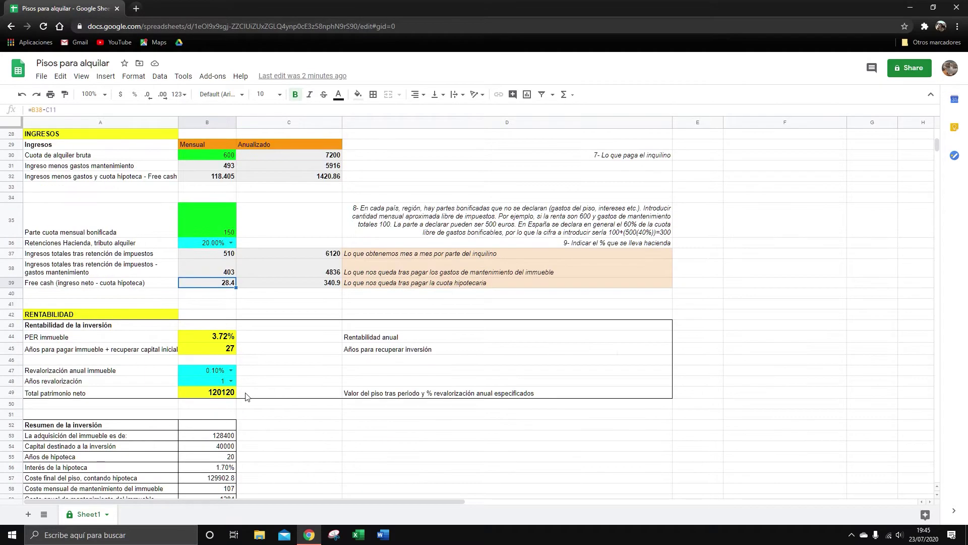
click(216, 353)
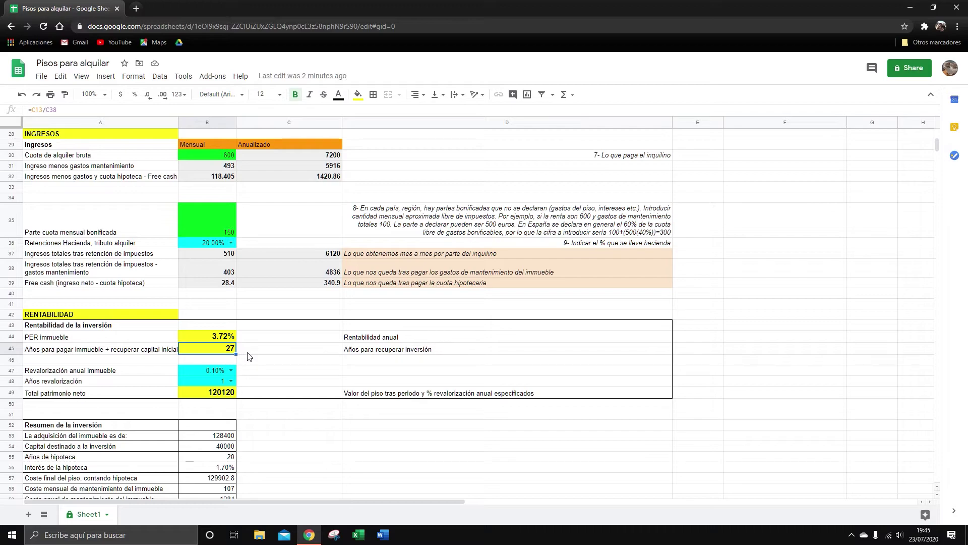
scroll(249, 356, down, 1)
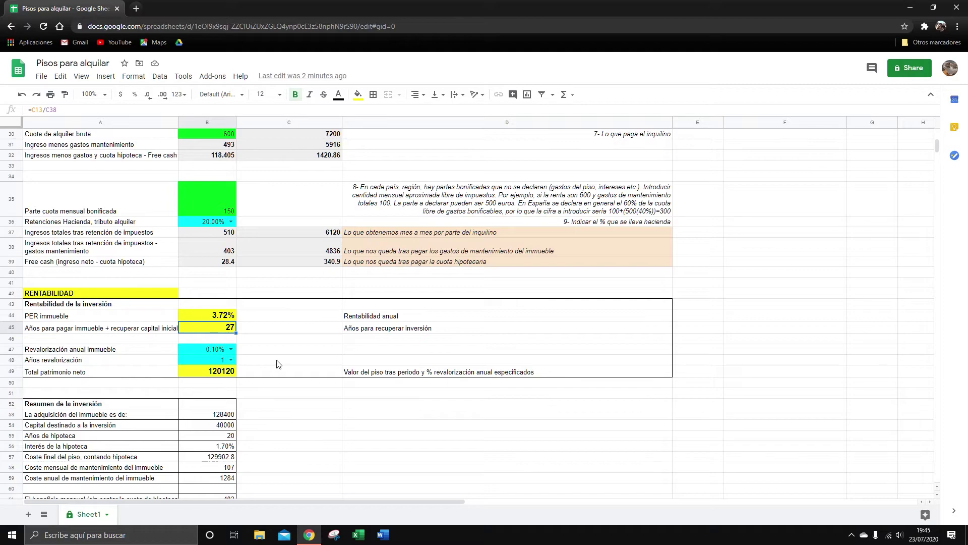
scroll(276, 364, up, 1)
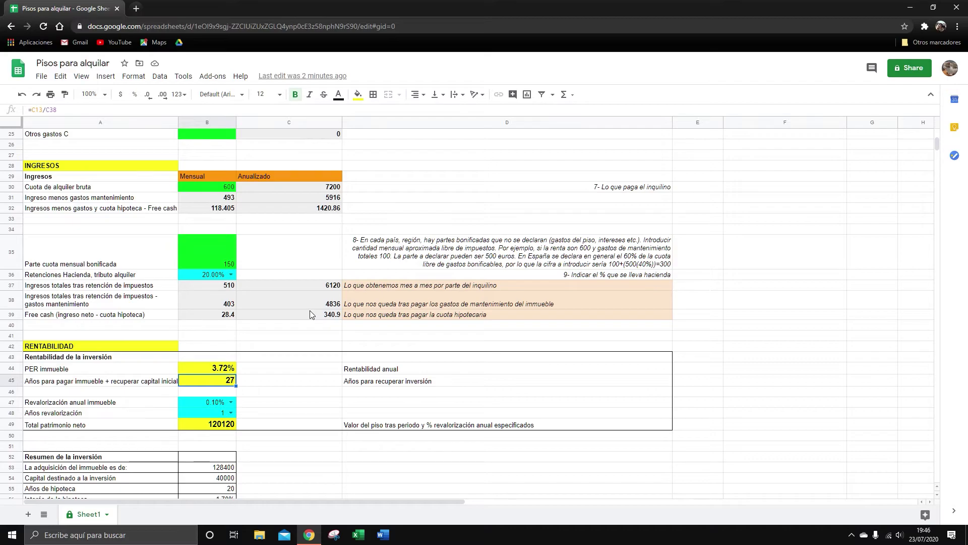
scroll(310, 314, up, 5)
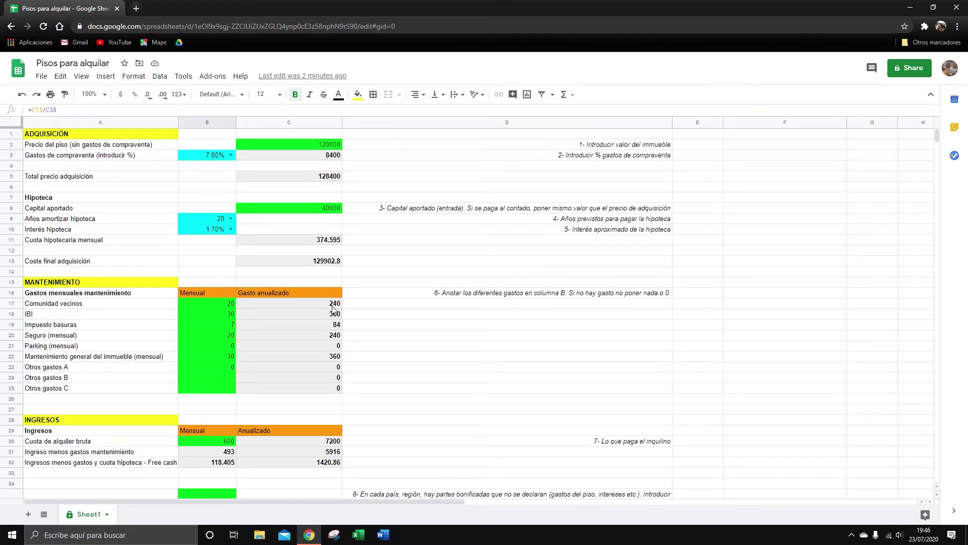
scroll(333, 312, down, 3)
scroll(333, 312, down, 5)
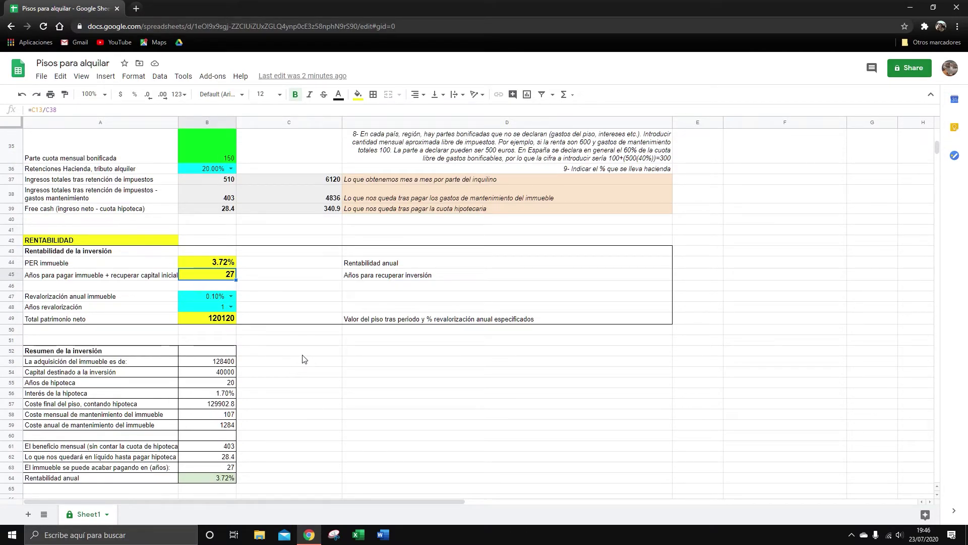
scroll(301, 348, up, 1)
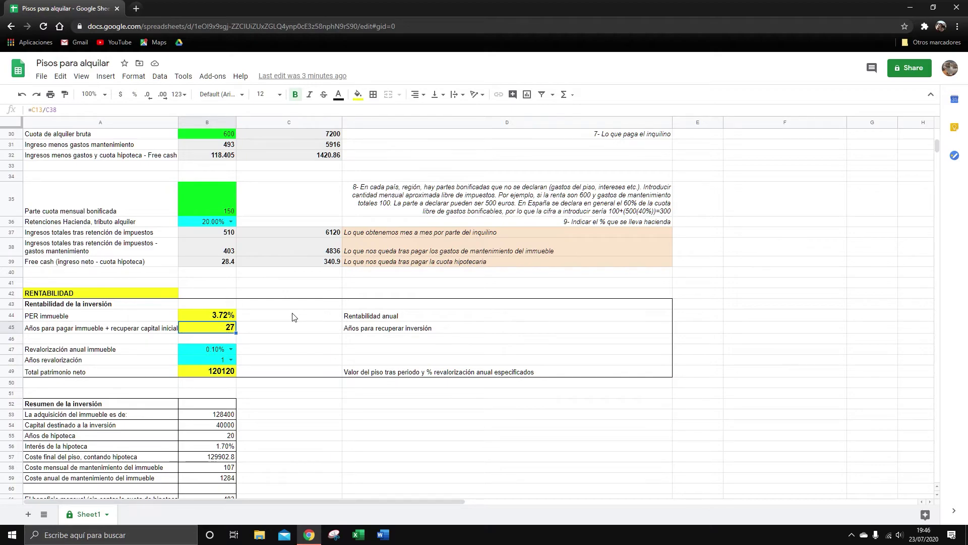
Review the whole sheet from Adquisición to the investment summary, including the numbered instruction notes in column D
scroll(294, 317, up, 5)
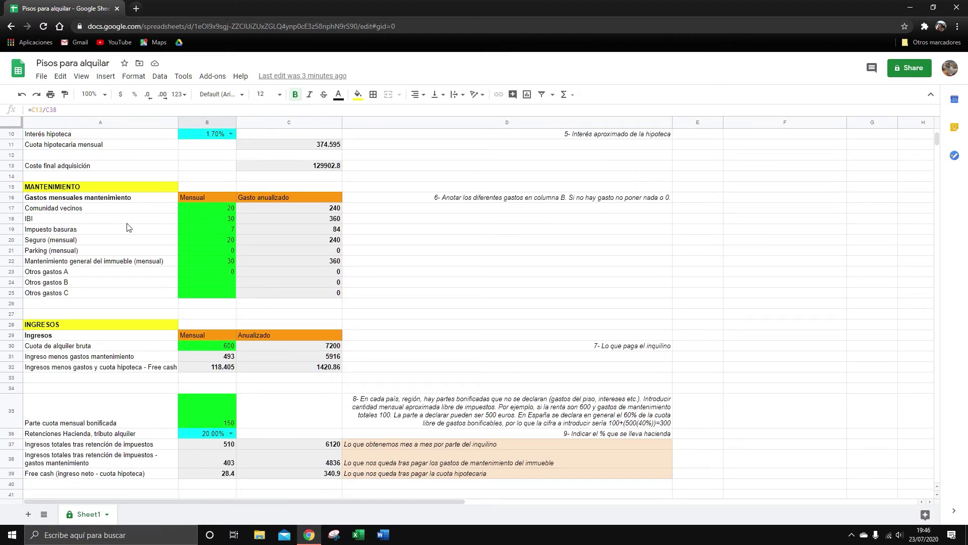
scroll(132, 231, up, 1)
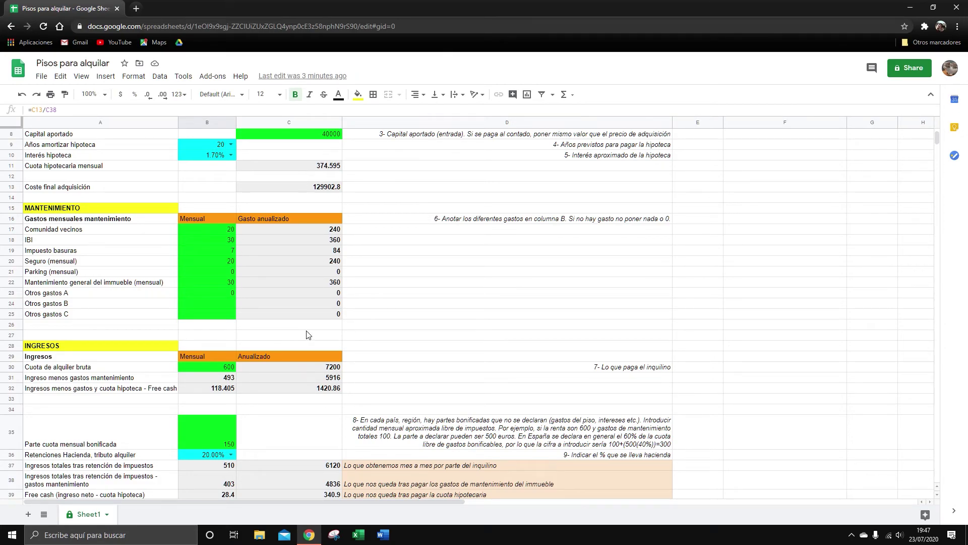
scroll(308, 335, up, 3)
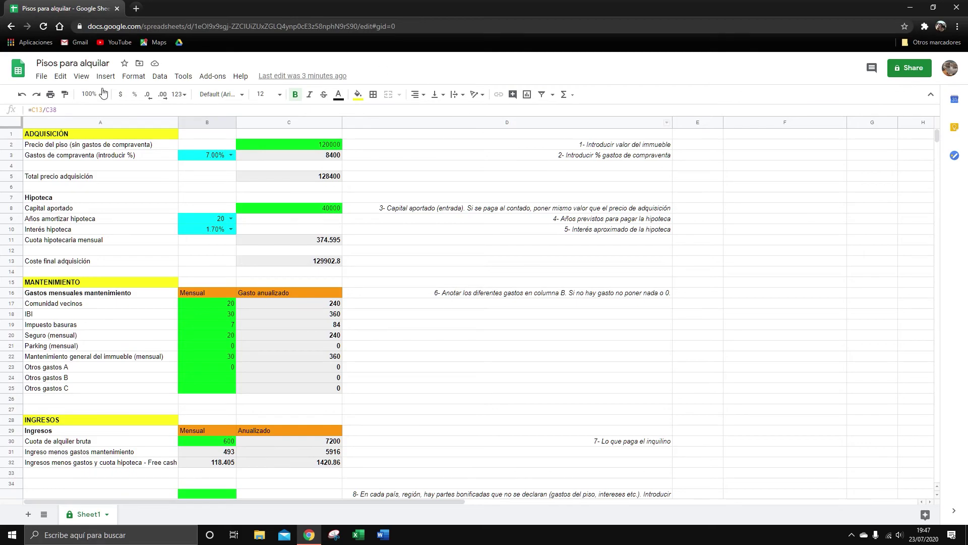
click(377, 294)
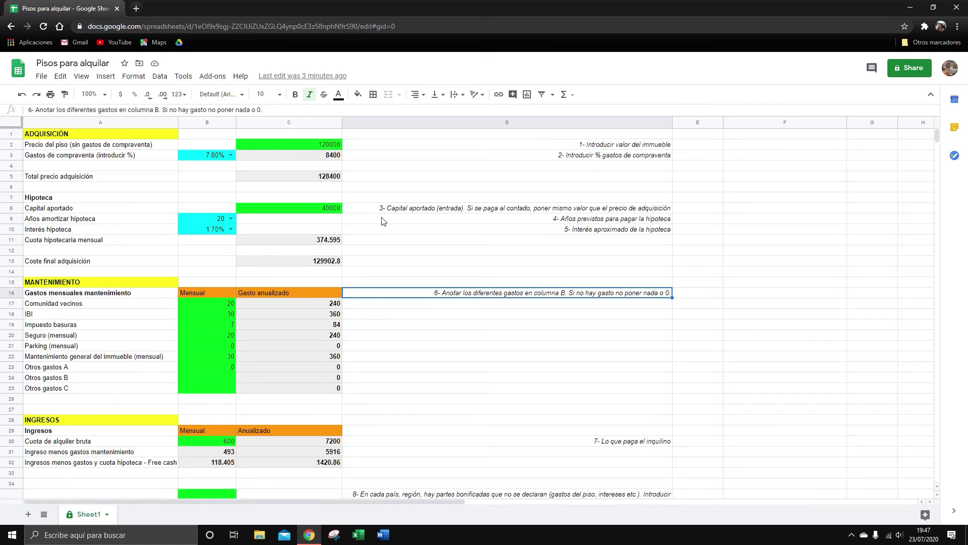
scroll(452, 373, down, 2)
scroll(452, 373, down, 4)
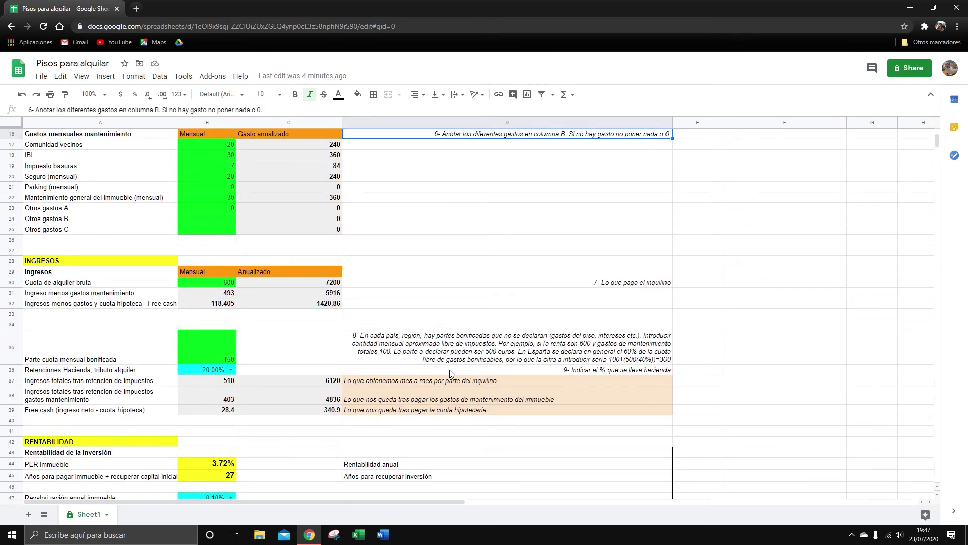
scroll(448, 370, down, 1)
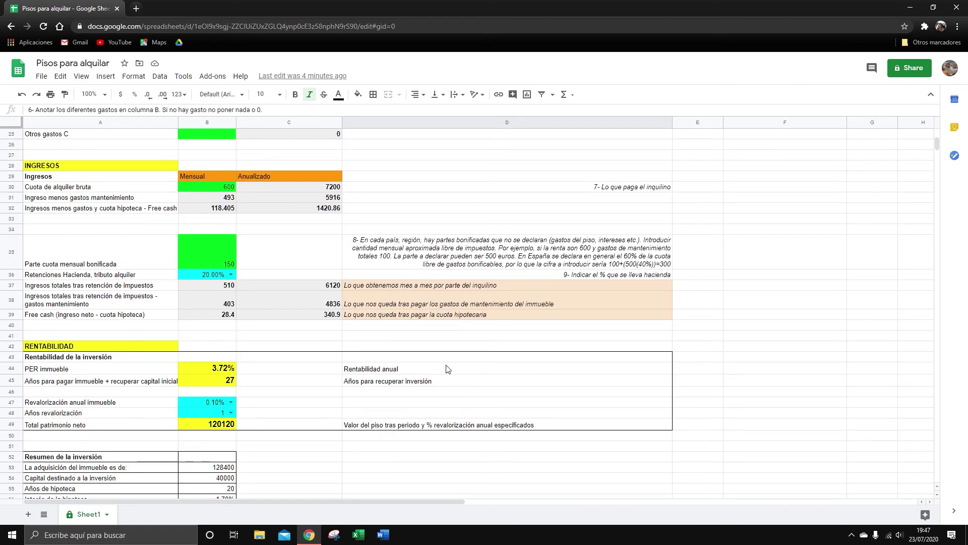
scroll(260, 396, up, 6)
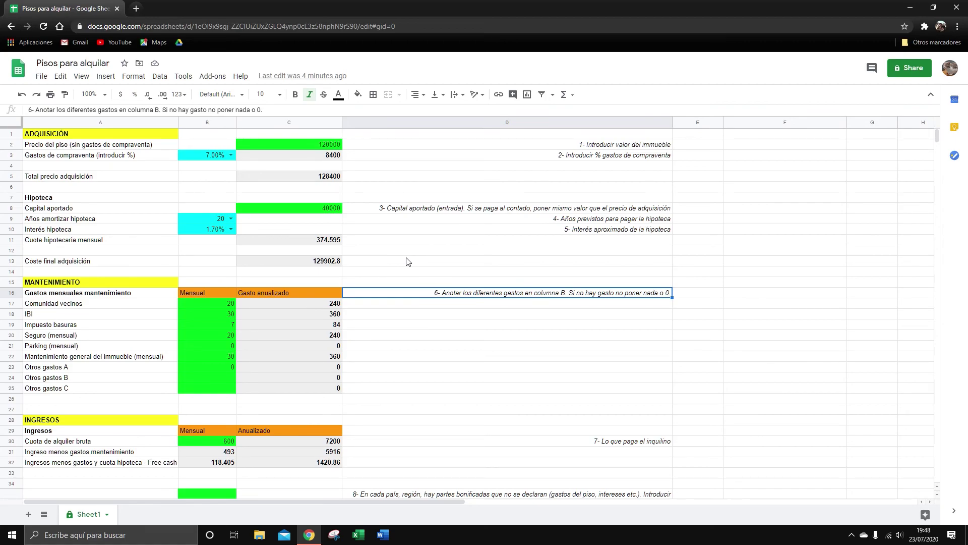
scroll(408, 261, down, 6)
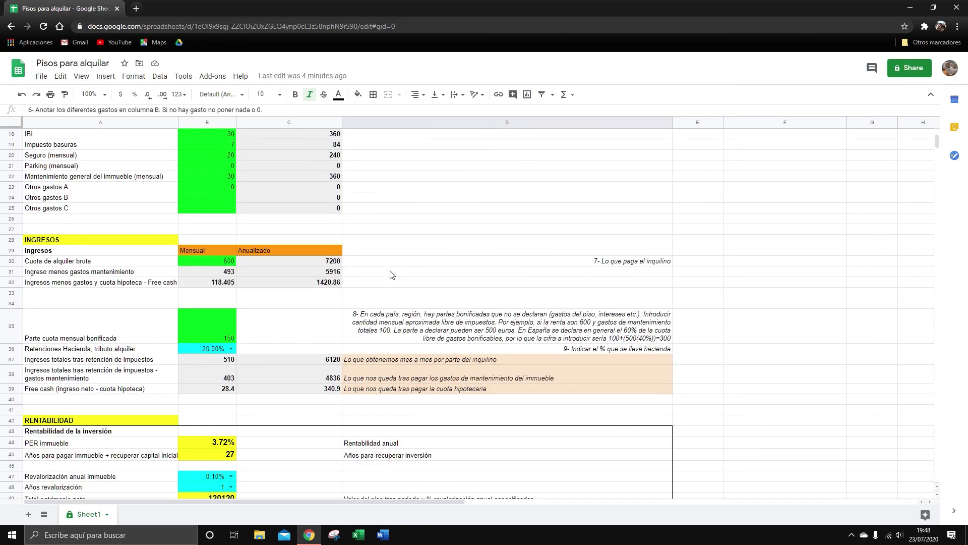
scroll(483, 347, down, 2)
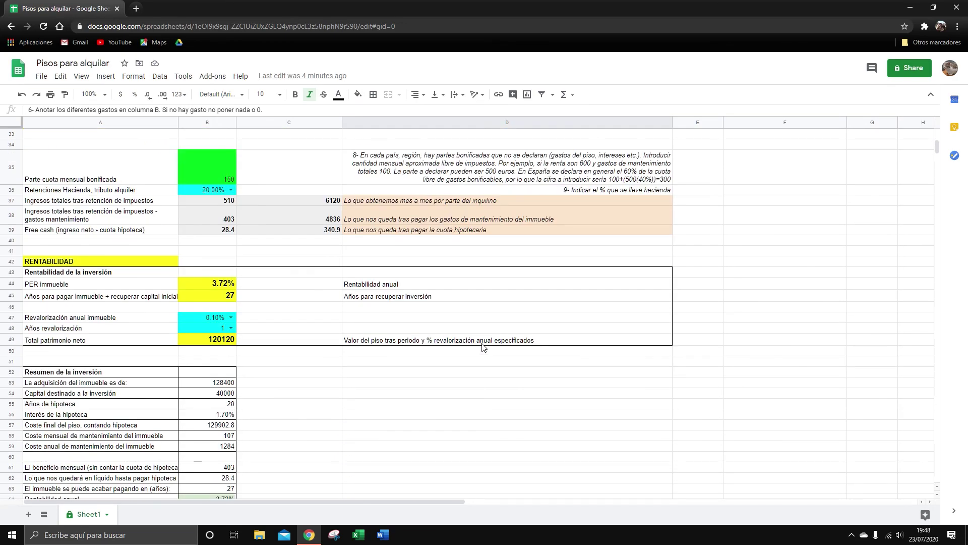